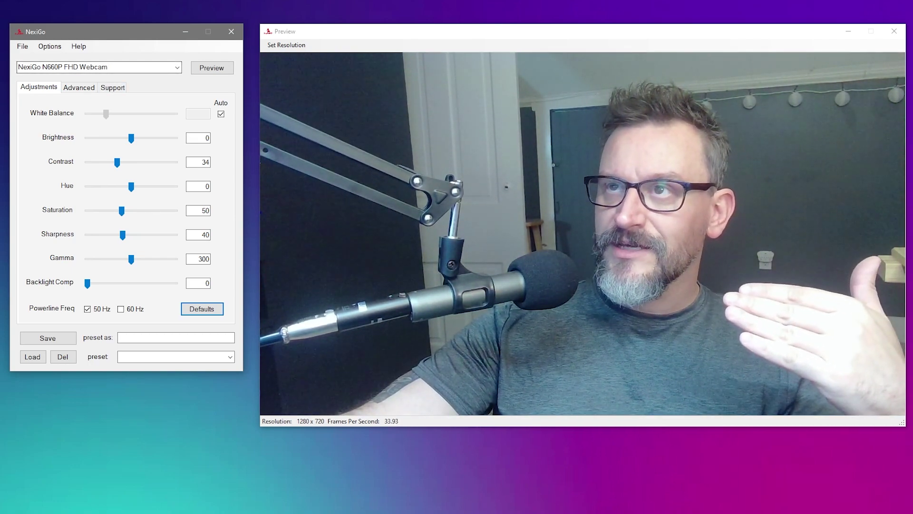
Switch the NexiGo camera resolution to 1920 x 1080 at 60 fps
{"action": "left_click_drag", "start_coordinate": [99, 31], "coordinate": [108, 49]}
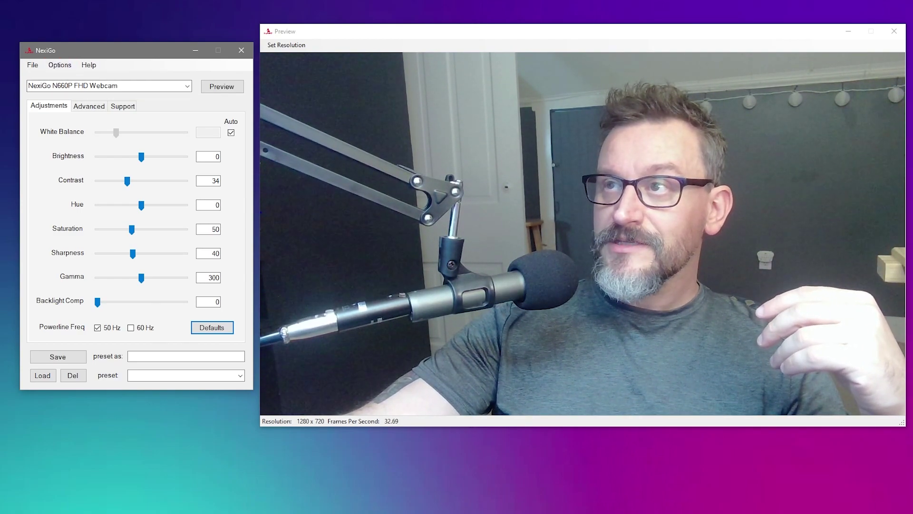
{"action": "left_click", "coordinate": [286, 44]}
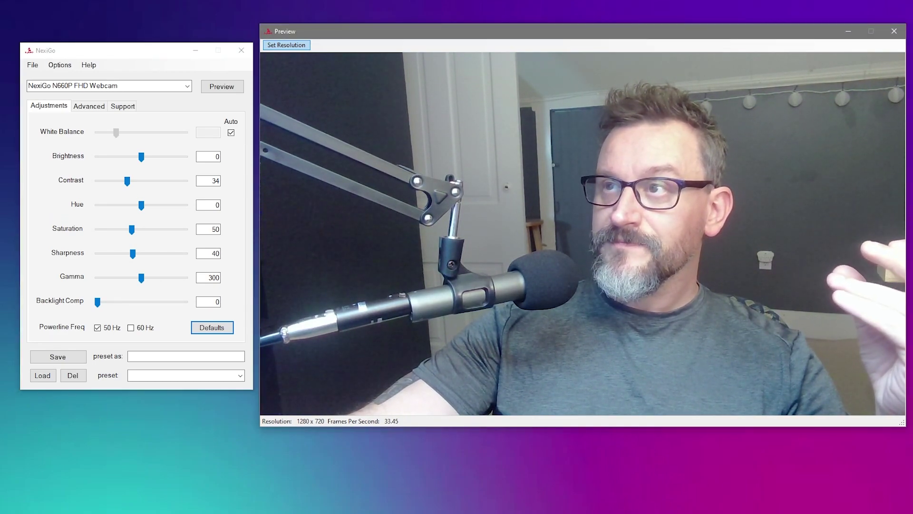
{"action": "left_click", "coordinate": [287, 45]}
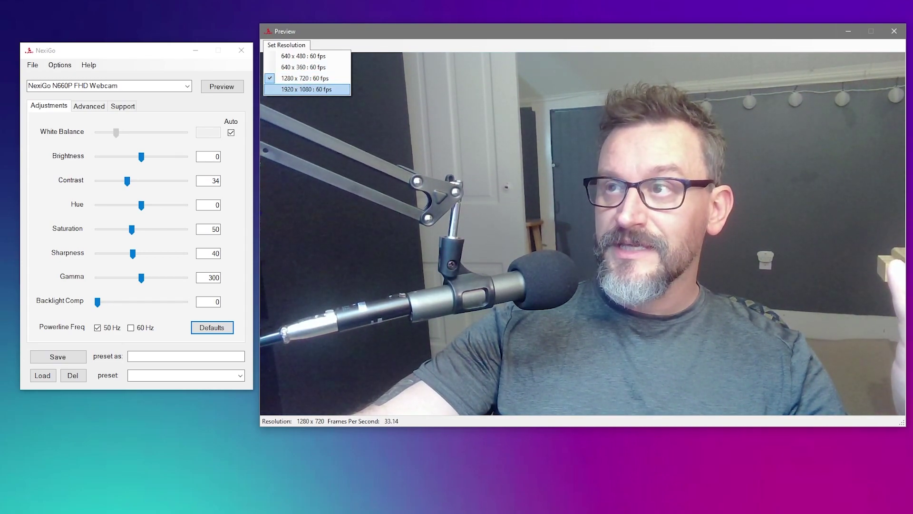
{"action": "key", "text": "Return"}
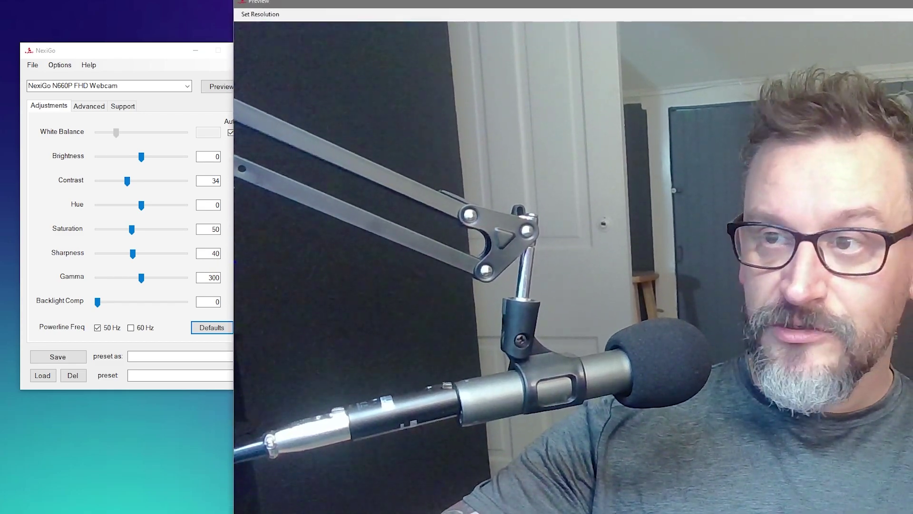
Return the camera to 1280 x 720 at 60 fps, keeping both windows visible
{"action": "key", "text": "alt"}
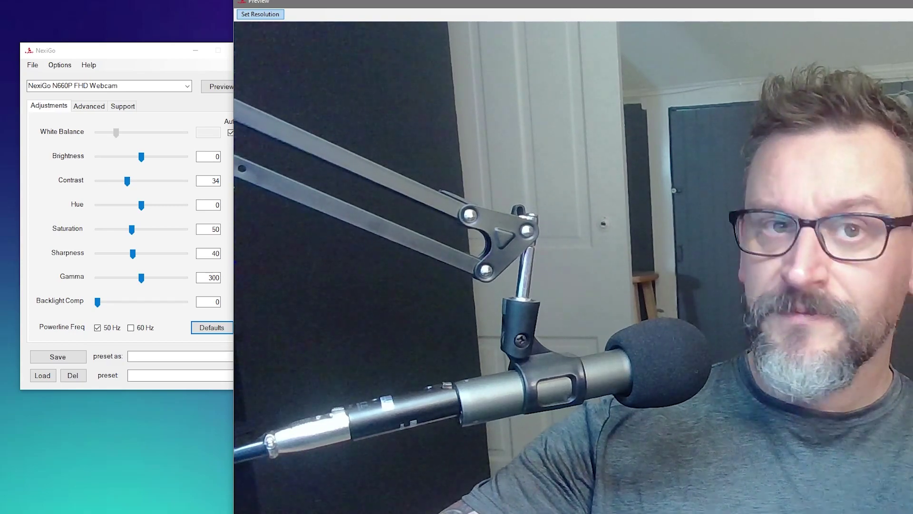
{"action": "key", "text": "Down"}
{"action": "key", "text": "Down"}
{"action": "key", "text": "Down"}
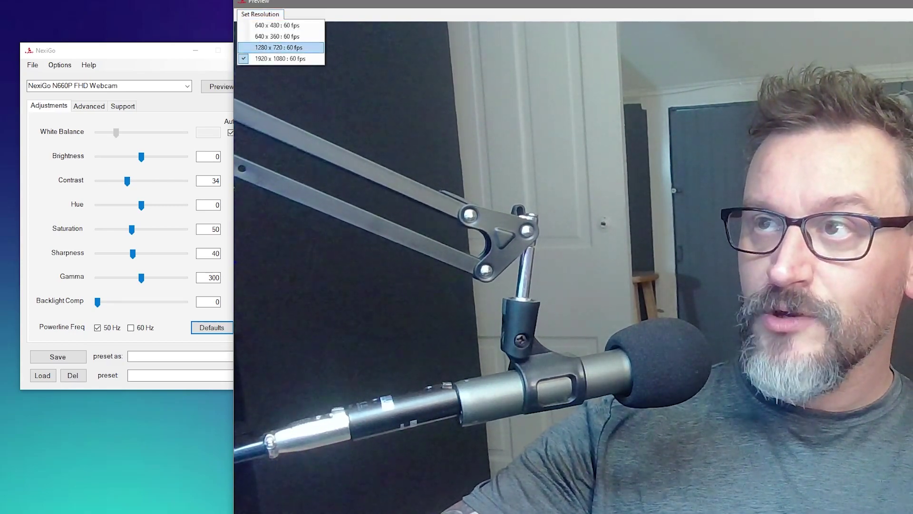
{"action": "key", "text": "Return"}
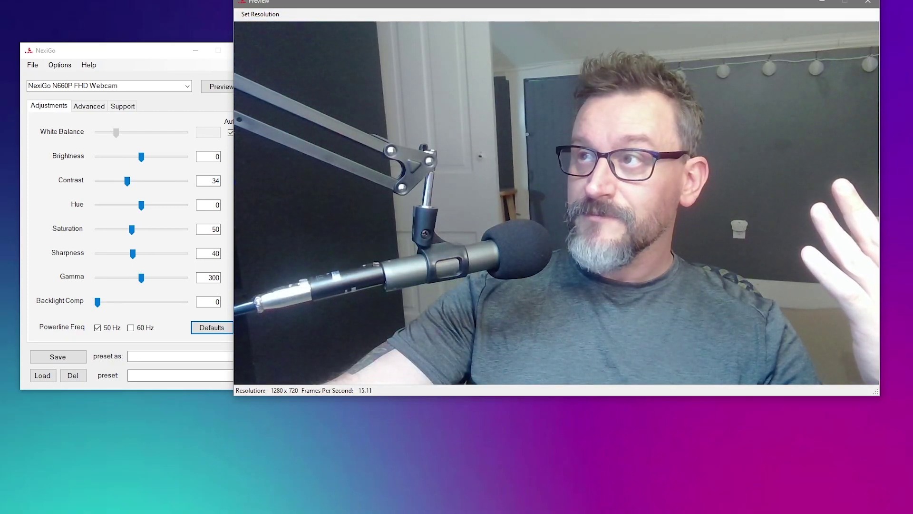
{"action": "left_click_drag", "start_coordinate": [436, 5], "coordinate": [477, 22]}
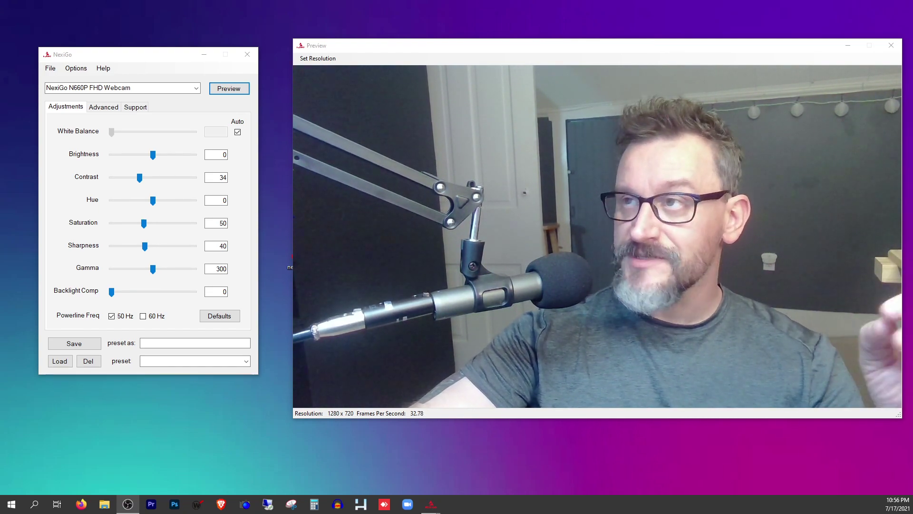
Arrange the NexiGo settings and Preview windows side by side
{"action": "left_click_drag", "start_coordinate": [571, 45], "coordinate": [529, 54]}
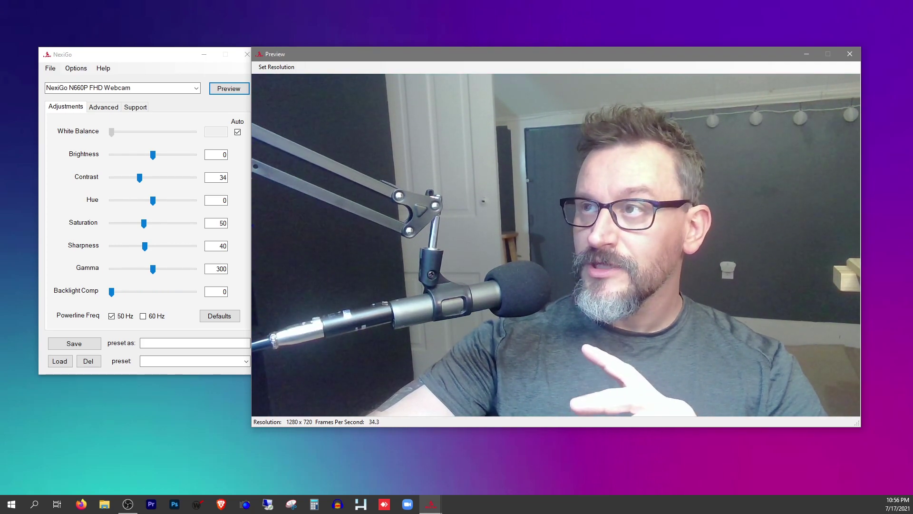
{"action": "left_click_drag", "start_coordinate": [125, 53], "coordinate": [97, 55]}
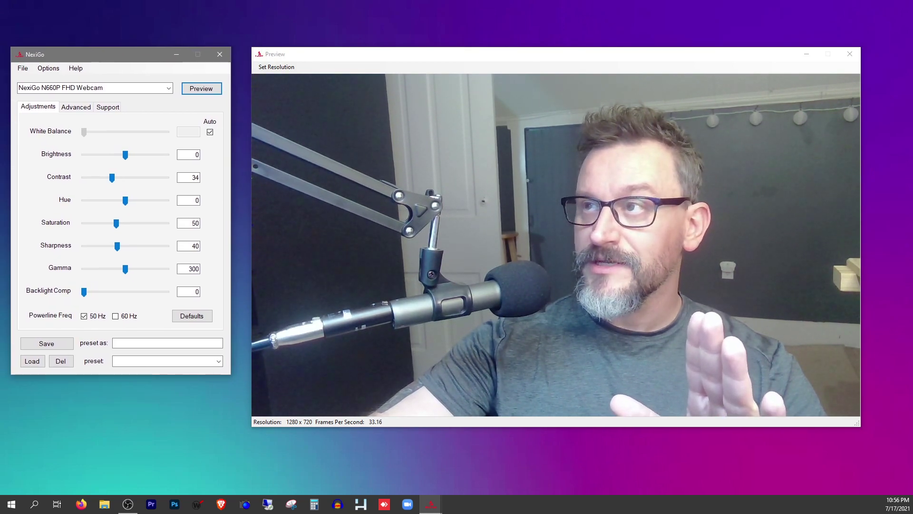
{"action": "left_click_drag", "start_coordinate": [375, 57], "coordinate": [361, 33]}
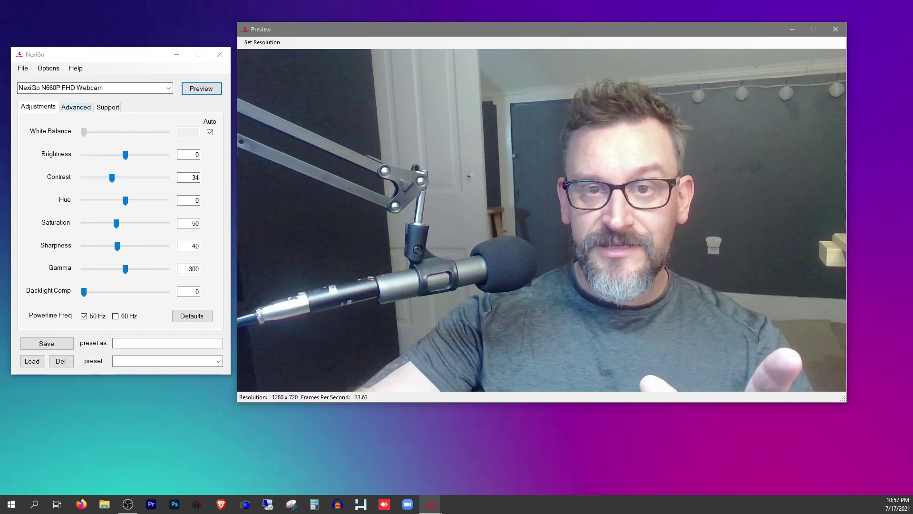
On the Advanced tab, set exposure to manual at -5 after briefly testing -6
{"action": "left_click", "coordinate": [77, 107]}
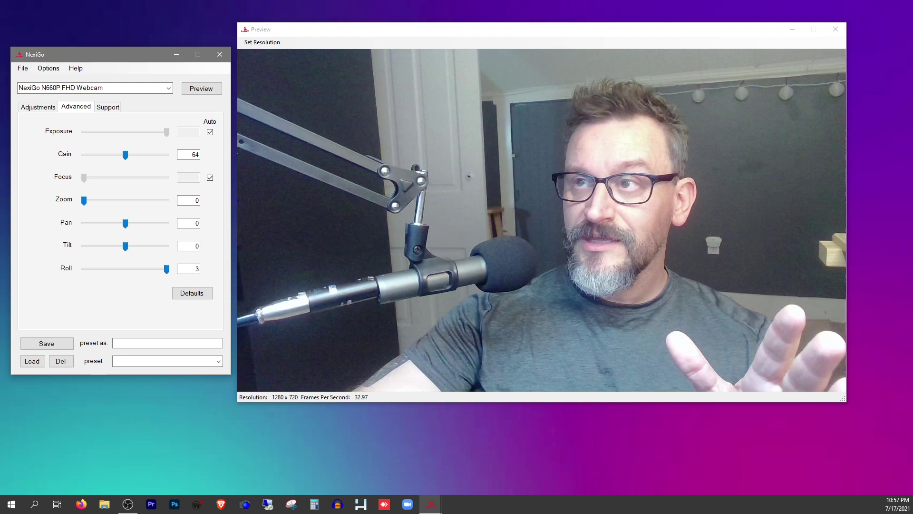
{"action": "left_click", "coordinate": [210, 132]}
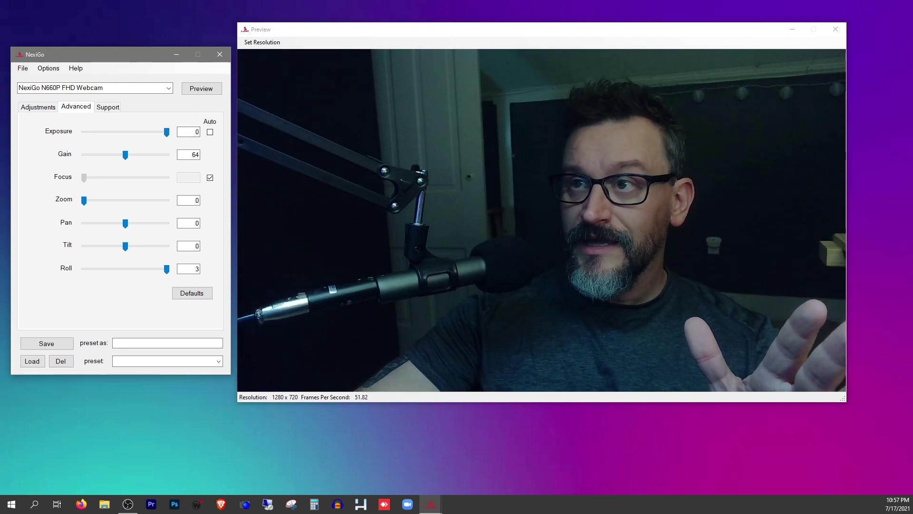
{"action": "key", "text": "Left"}
{"action": "key", "text": "Left"}
{"action": "key", "text": "Left"}
{"action": "key", "text": "Left"}
{"action": "key", "text": "Left"}
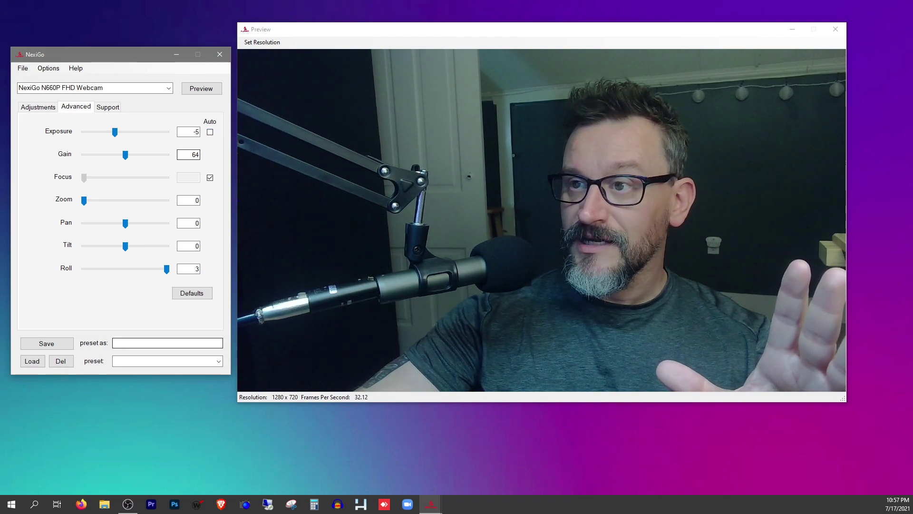
{"action": "key", "text": "Tab"}
{"action": "key", "text": "Tab"}
{"action": "key", "text": "space"}
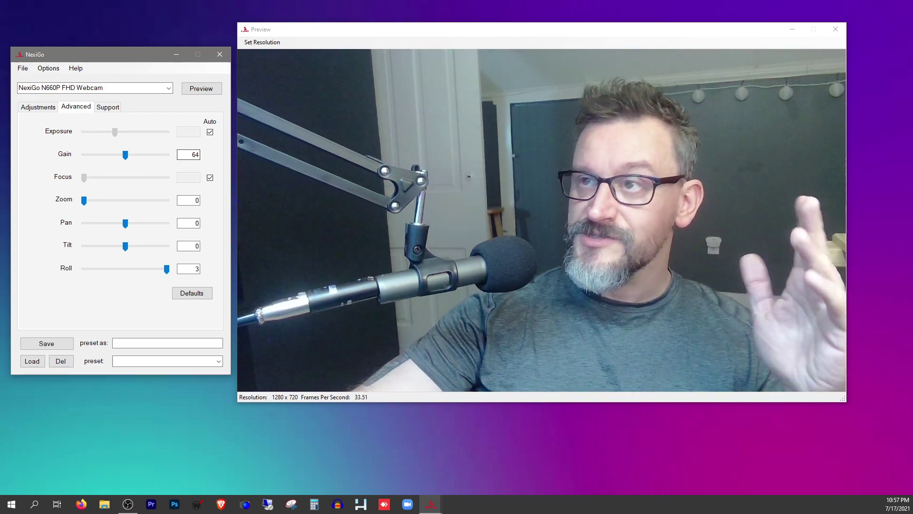
{"action": "left_click", "coordinate": [210, 132]}
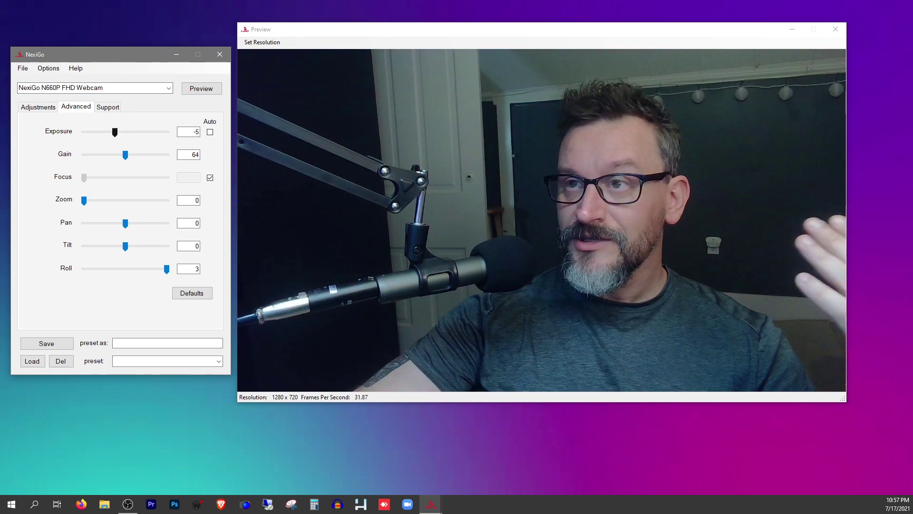
{"action": "mouse_move", "coordinate": [115, 132]}
{"action": "left_mouse_down"}
{"action": "mouse_move", "coordinate": [83, 132]}
{"action": "mouse_move", "coordinate": [115, 132]}
{"action": "left_mouse_up"}
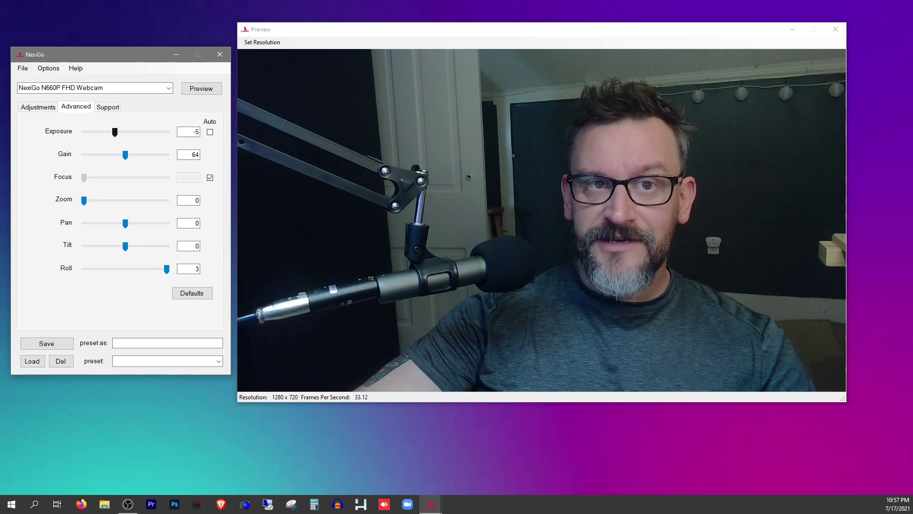
{"action": "key", "text": "Left"}
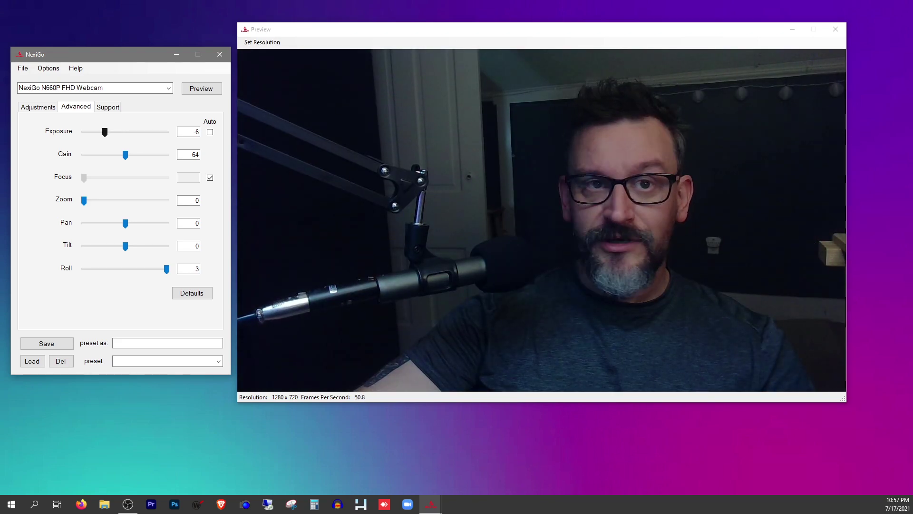
{"action": "key", "text": "Right"}
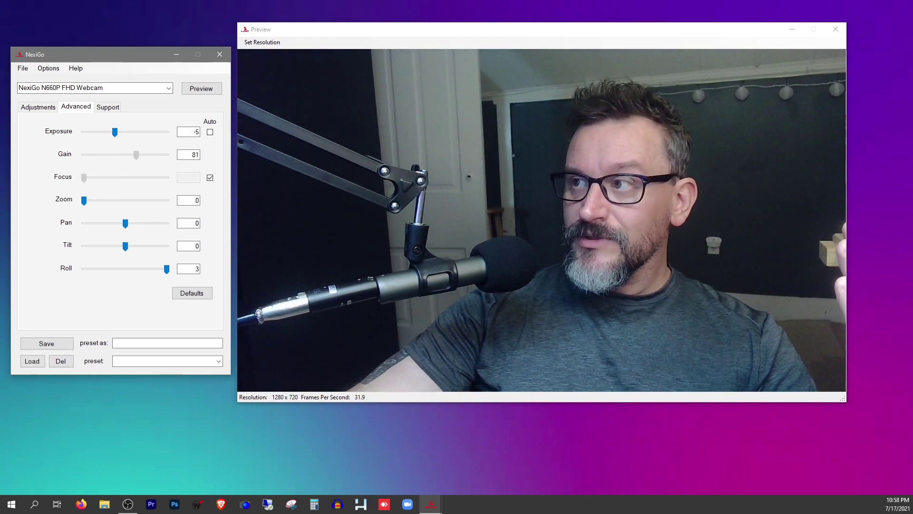
Raise gain to 83, set pan 1 and tilt -2, and keep roll at 3
{"action": "key", "text": "Right"}
{"action": "key", "text": "Right"}
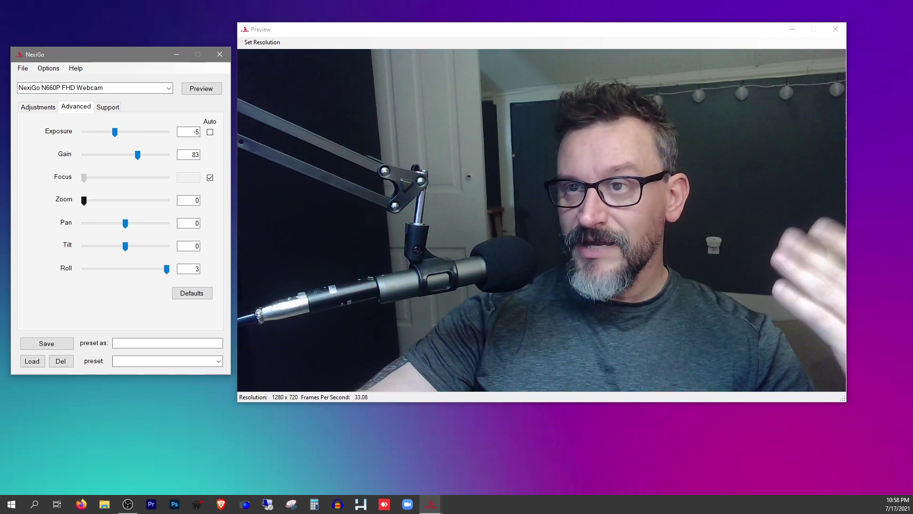
{"action": "left_click_drag", "start_coordinate": [125, 224], "coordinate": [119, 246]}
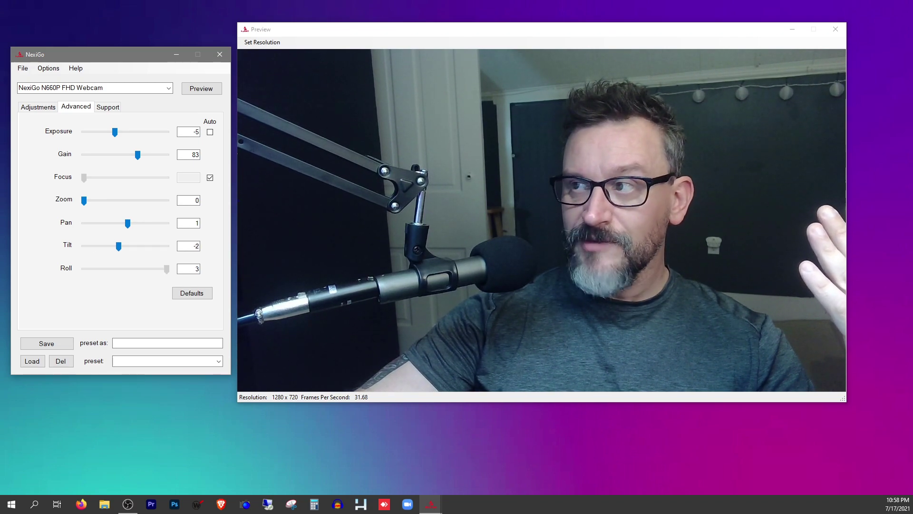
{"action": "key", "text": "Left"}
{"action": "key", "text": "Left"}
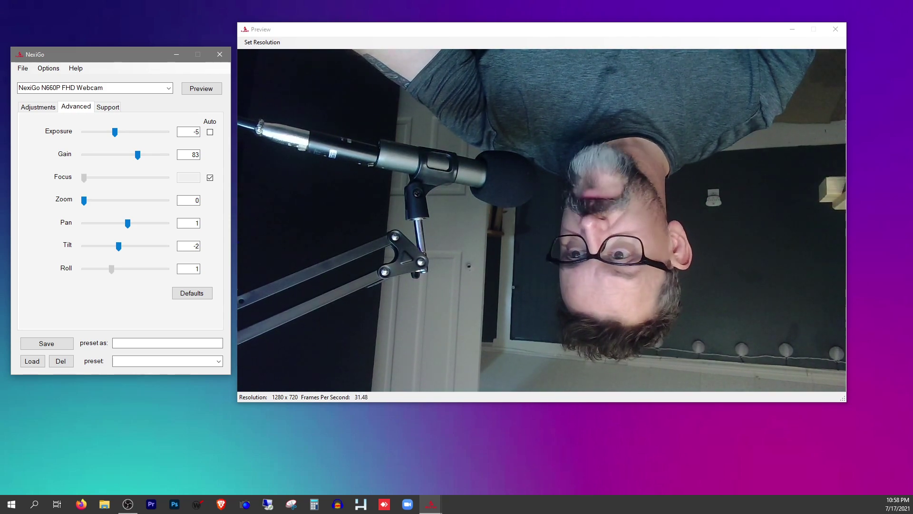
{"action": "key", "text": "Right"}
{"action": "key", "text": "Right"}
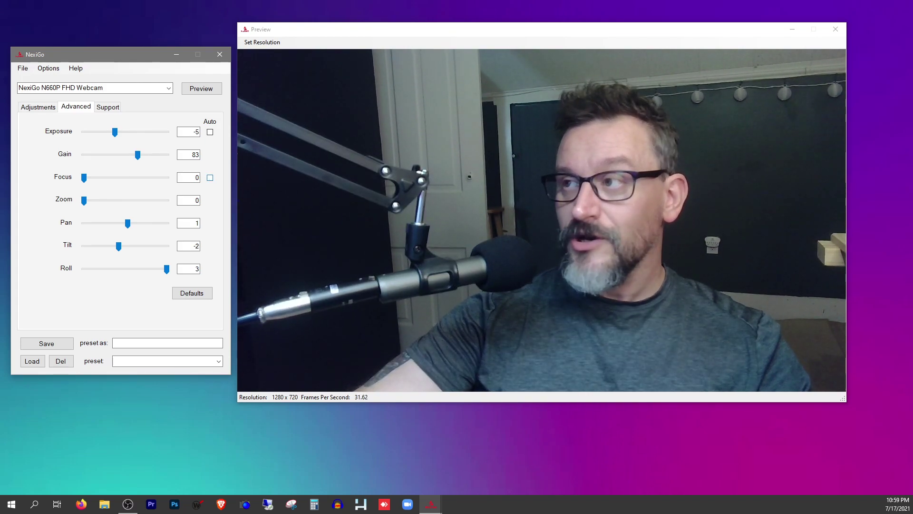
Turn off auto focus so focus can be set manually to 212
{"action": "key", "text": "space"}
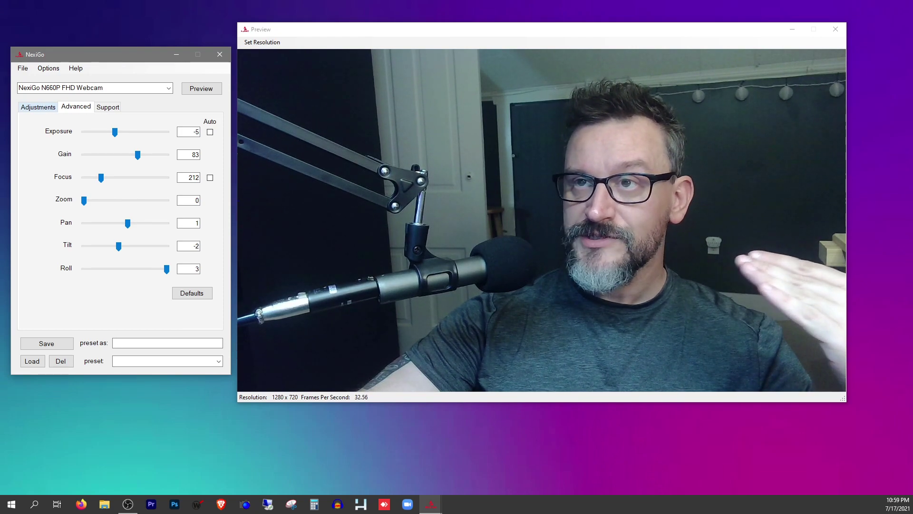
On the basic adjustments, fix white balance manually at 3650 and raise brightness slightly
{"action": "left_click", "coordinate": [38, 106]}
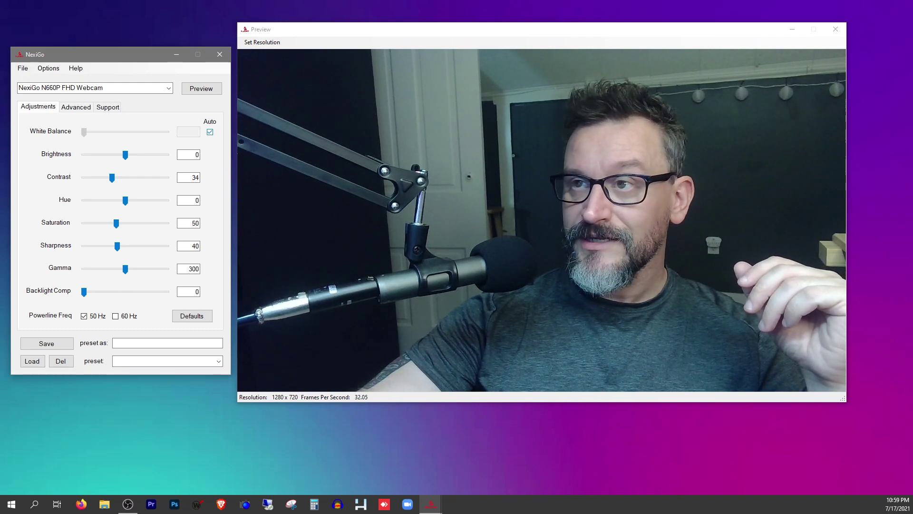
{"action": "key", "text": "space"}
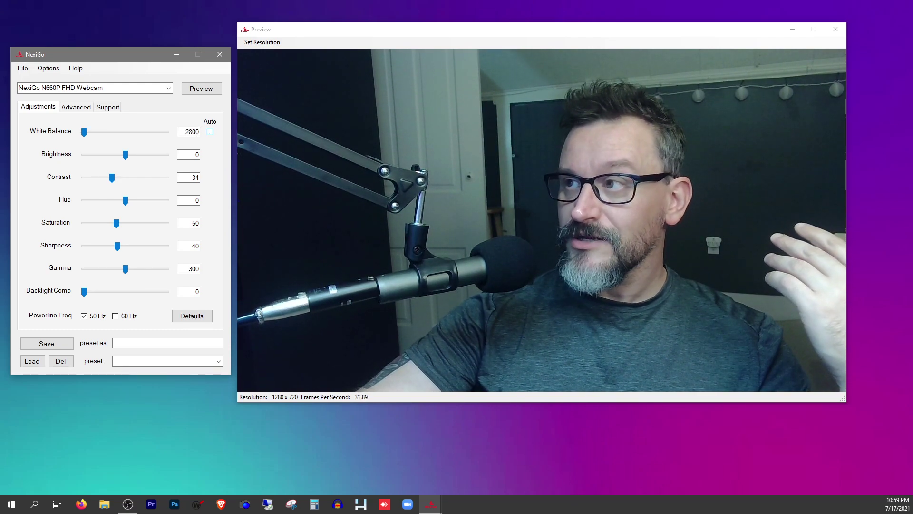
{"action": "key", "text": "shift+Tab"}
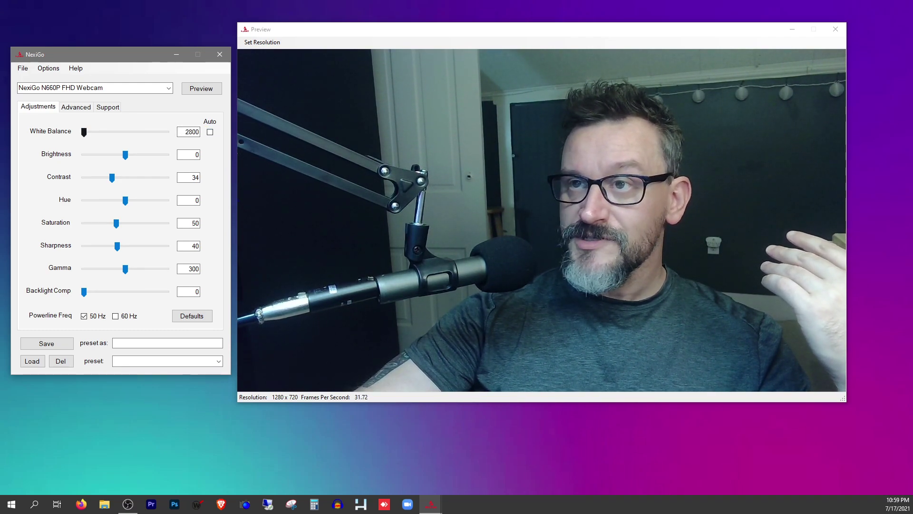
{"action": "key", "text": "Right"}
{"action": "key", "text": "Right"}
{"action": "key", "text": "Right"}
{"action": "key", "text": "Right"}
{"action": "key", "text": "Right"}
{"action": "key", "text": "Right"}
{"action": "key", "text": "Right"}
{"action": "key", "text": "Right"}
{"action": "key", "text": "Right"}
{"action": "key", "text": "Right"}
{"action": "key", "text": "Right"}
{"action": "key", "text": "Right"}
{"action": "key", "text": "Right"}
{"action": "key", "text": "Right"}
{"action": "key", "text": "Right"}
{"action": "key", "text": "Right"}
{"action": "key", "text": "Right"}
{"action": "key", "text": "Right"}
{"action": "key", "text": "Right"}
{"action": "key", "text": "Right"}
{"action": "key", "text": "Right"}
{"action": "key", "text": "Right"}
{"action": "key", "text": "Right"}
{"action": "key", "text": "Right"}
{"action": "key", "text": "Right"}
{"action": "key", "text": "Right"}
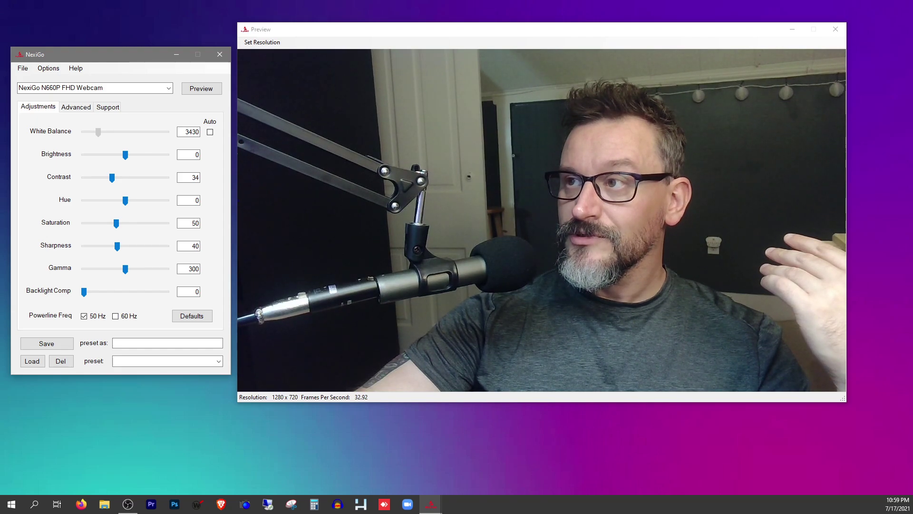
{"action": "left_click", "coordinate": [188, 155]}
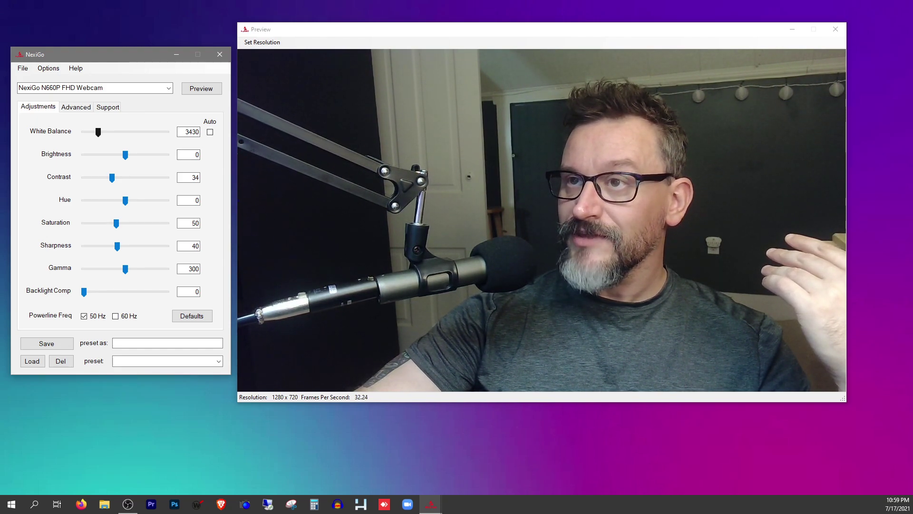
{"action": "left_click_drag", "start_coordinate": [98, 132], "coordinate": [103, 132]}
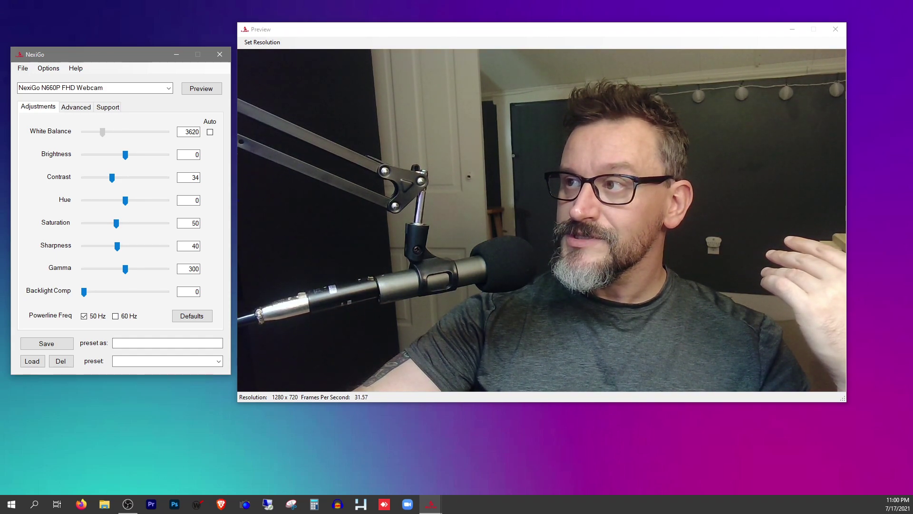
{"action": "left_click_drag", "start_coordinate": [103, 132], "coordinate": [103, 133]}
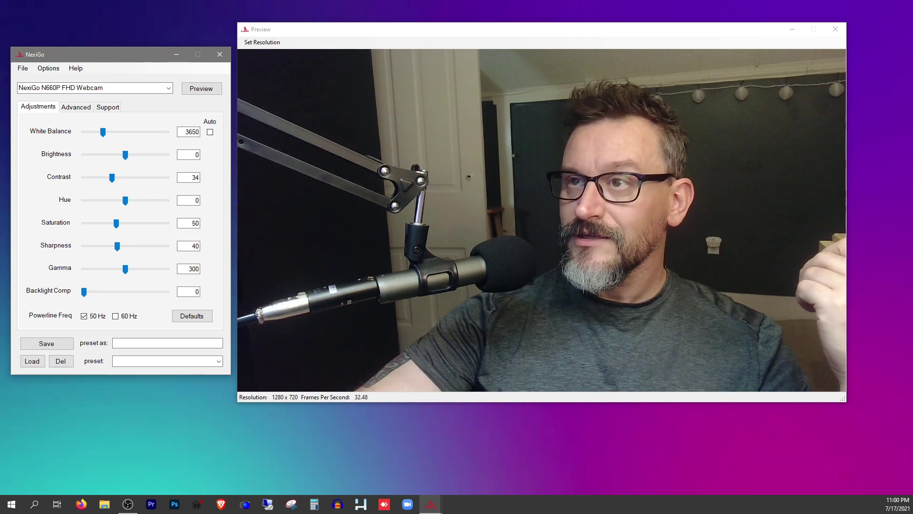
{"action": "mouse_move", "coordinate": [125, 155]}
{"action": "left_mouse_down"}
{"action": "mouse_move", "coordinate": [108, 177]}
{"action": "mouse_move", "coordinate": [127, 155]}
{"action": "left_mouse_up"}
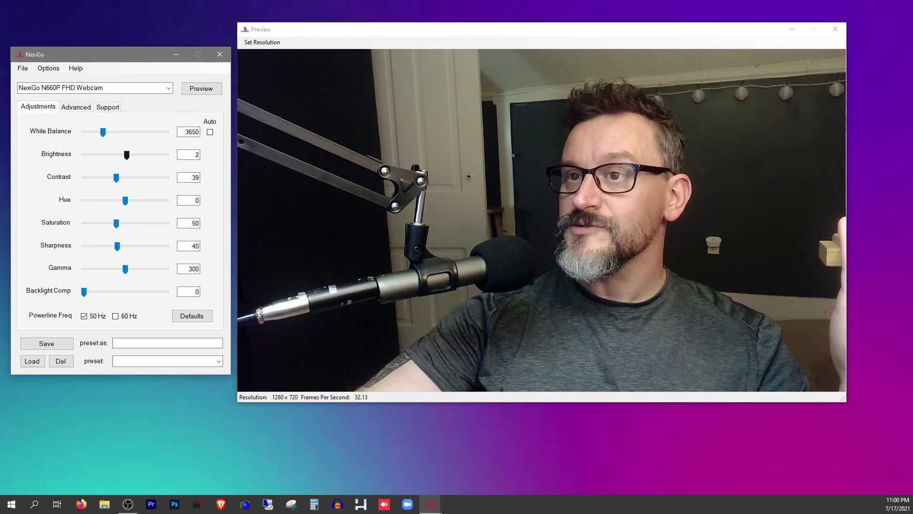
Set hue to 0, saturation to 57, and push sharpness up to 100
{"action": "left_click_drag", "start_coordinate": [125, 200], "coordinate": [124, 200]}
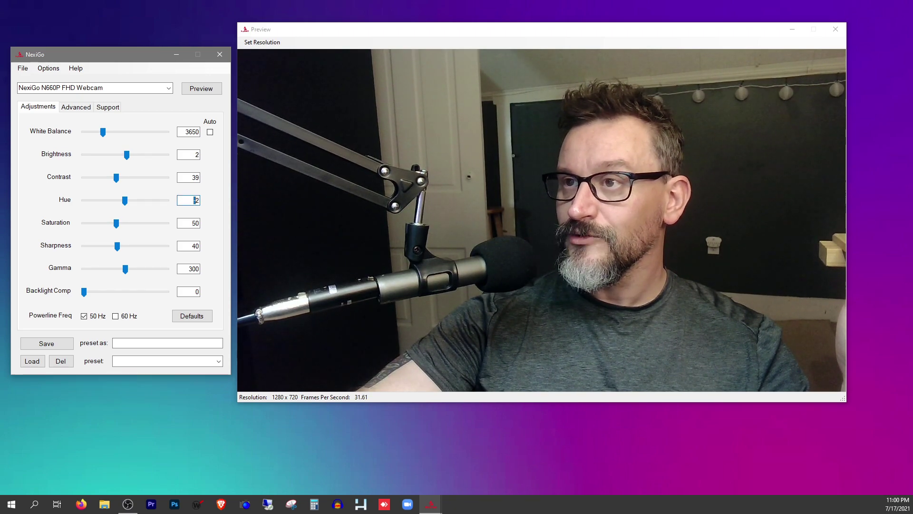
{"action": "type", "text": "0"}
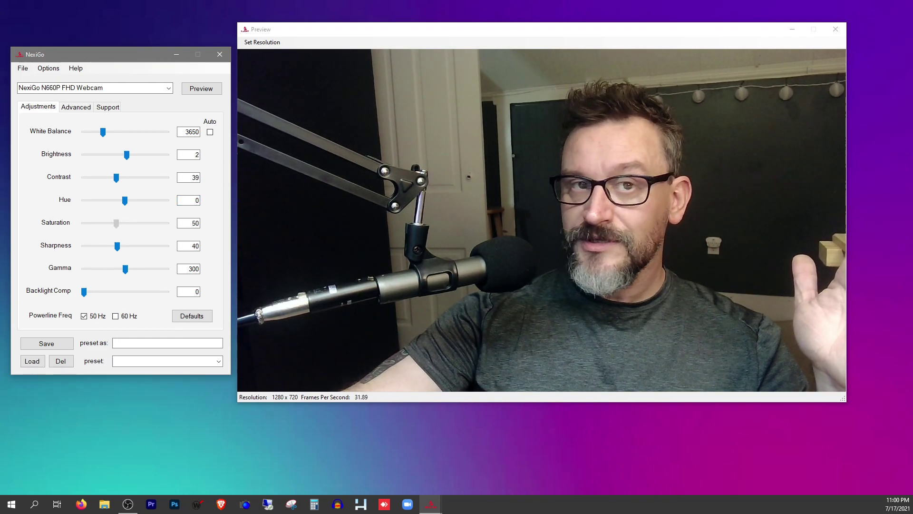
{"action": "left_click_drag", "start_coordinate": [116, 223], "coordinate": [123, 224]}
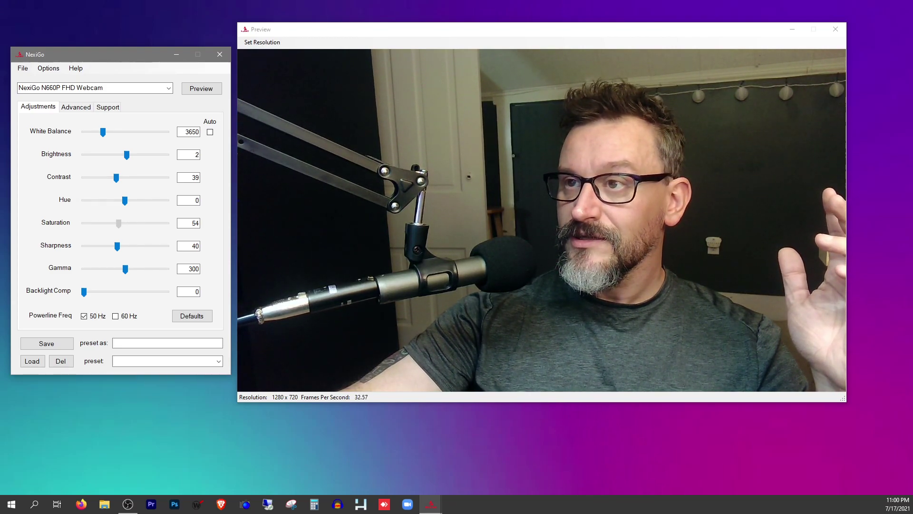
{"action": "left_click_drag", "start_coordinate": [123, 223], "coordinate": [120, 223]}
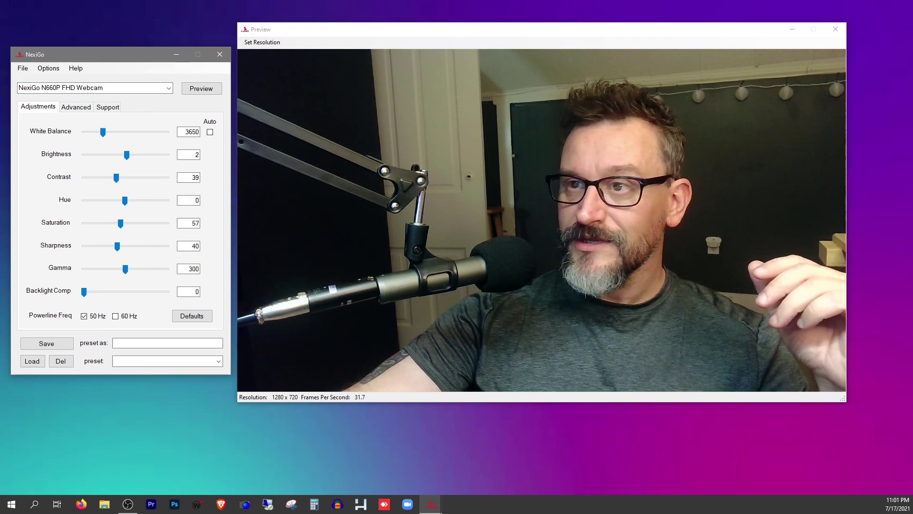
{"action": "left_click_drag", "start_coordinate": [117, 246], "coordinate": [167, 246]}
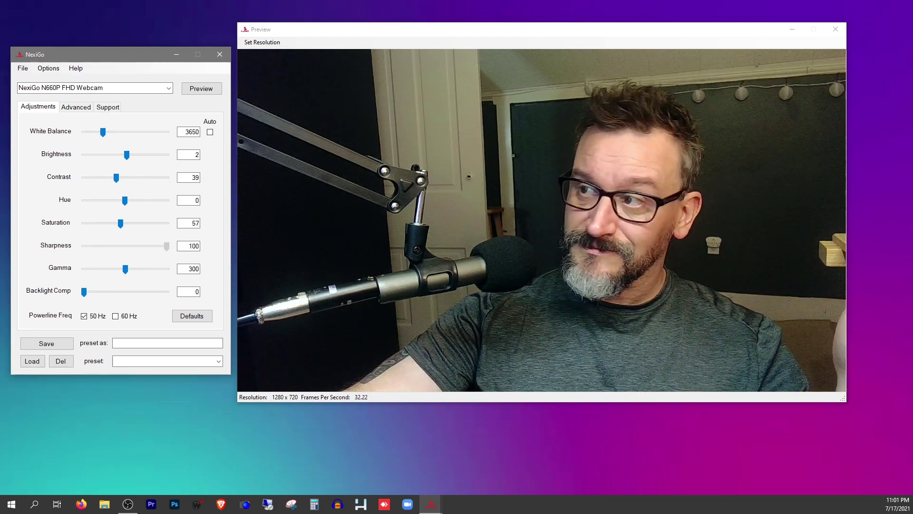
Lower sharpness from 100 to 72 and set gamma to 263
{"action": "left_click_drag", "start_coordinate": [166, 246], "coordinate": [167, 246]}
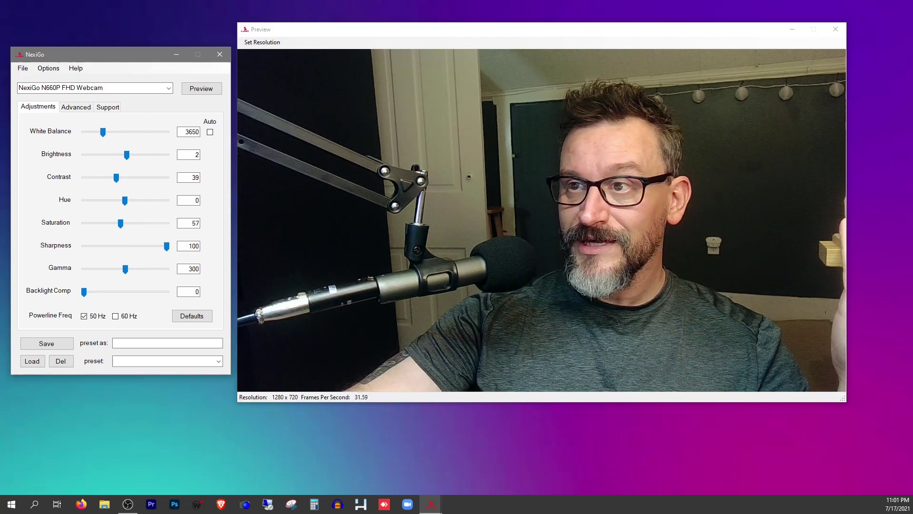
{"action": "left_click_drag", "start_coordinate": [166, 246], "coordinate": [143, 246]}
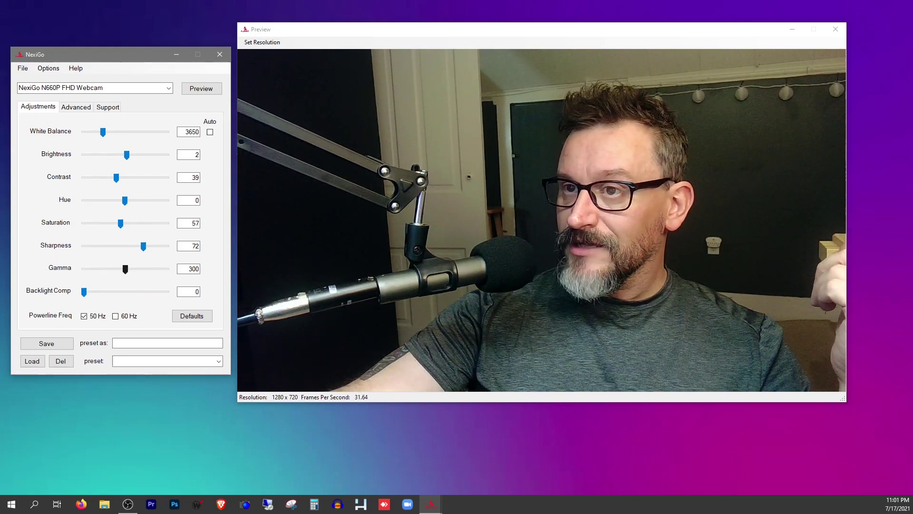
{"action": "mouse_move", "coordinate": [125, 269]}
{"action": "left_mouse_down"}
{"action": "mouse_move", "coordinate": [164, 269]}
{"action": "mouse_move", "coordinate": [117, 269]}
{"action": "left_mouse_up"}
Set brightness to 0 and contrast to 37, nudging backlight compensation
{"action": "left_click_drag", "start_coordinate": [126, 155], "coordinate": [127, 155]}
{"action": "double_click", "coordinate": [190, 155]}
{"action": "type", "text": "0"}
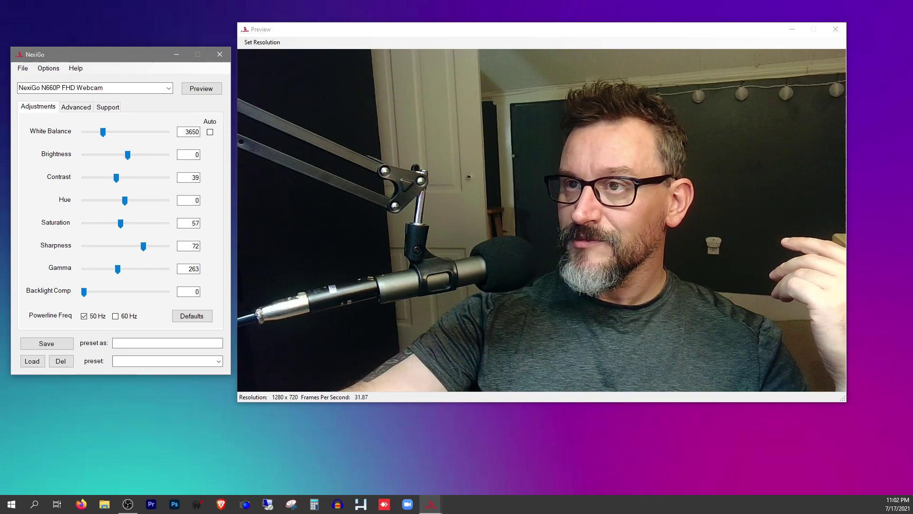
{"action": "left_click_drag", "start_coordinate": [116, 178], "coordinate": [115, 178]}
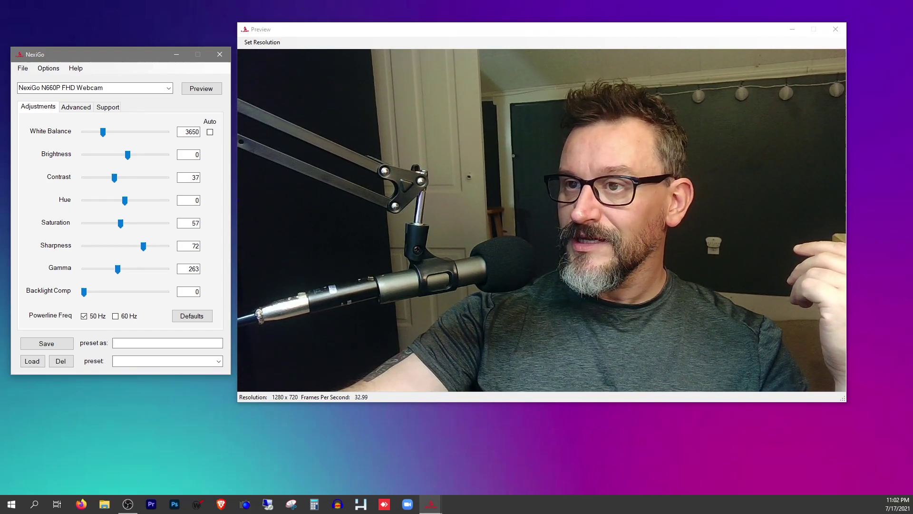
{"action": "mouse_move", "coordinate": [83, 292]}
{"action": "left_mouse_down"}
{"action": "mouse_move", "coordinate": [167, 292]}
{"action": "mouse_move", "coordinate": [84, 292]}
{"action": "left_mouse_up"}
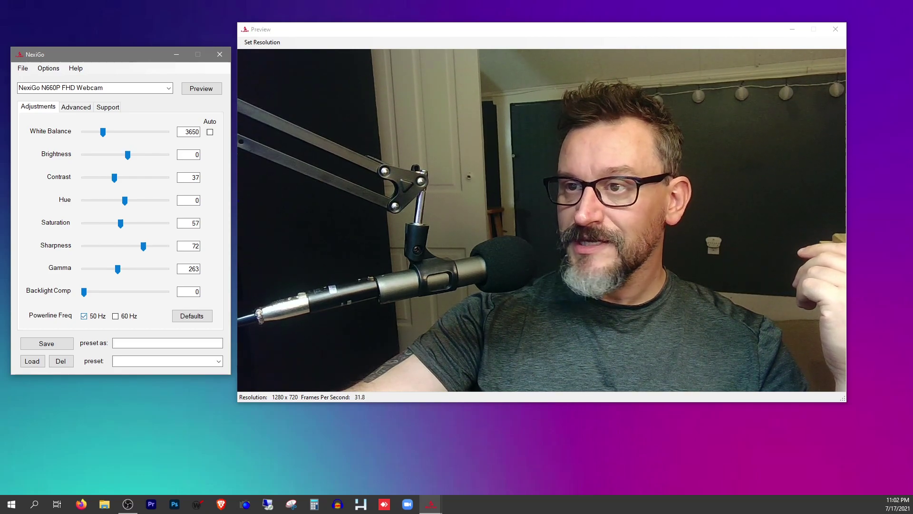
Switch powerline frequency to 60 Hz, sharpness to 50 and backlight compensation to 2
{"action": "left_click", "coordinate": [115, 316]}
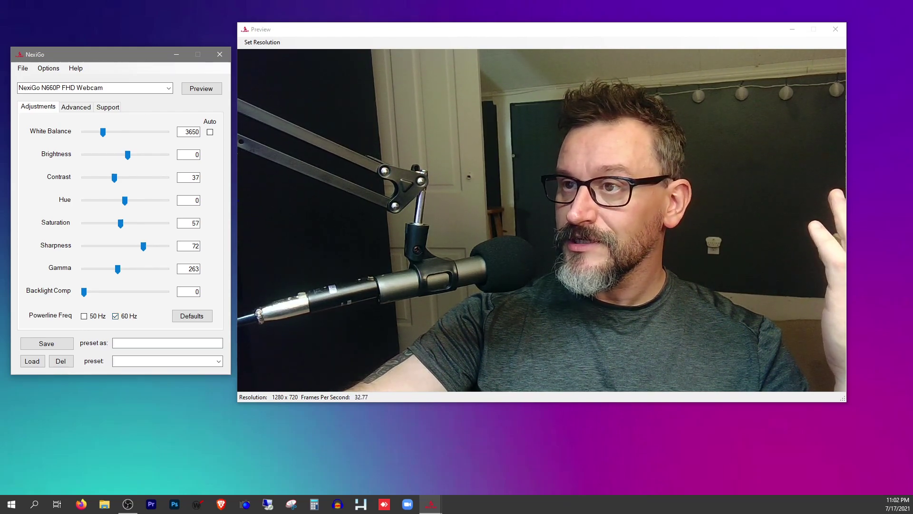
{"action": "left_click_drag", "start_coordinate": [143, 246], "coordinate": [140, 246]}
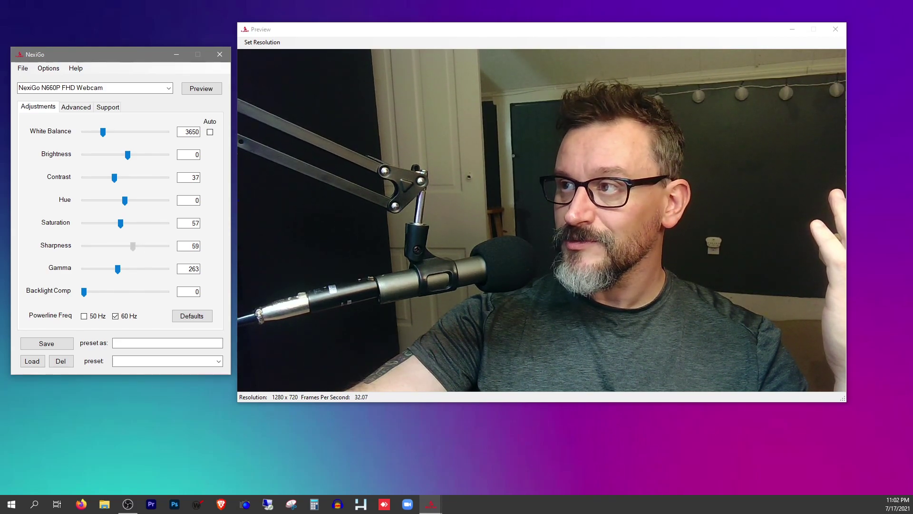
{"action": "left_click_drag", "start_coordinate": [132, 246], "coordinate": [129, 246]}
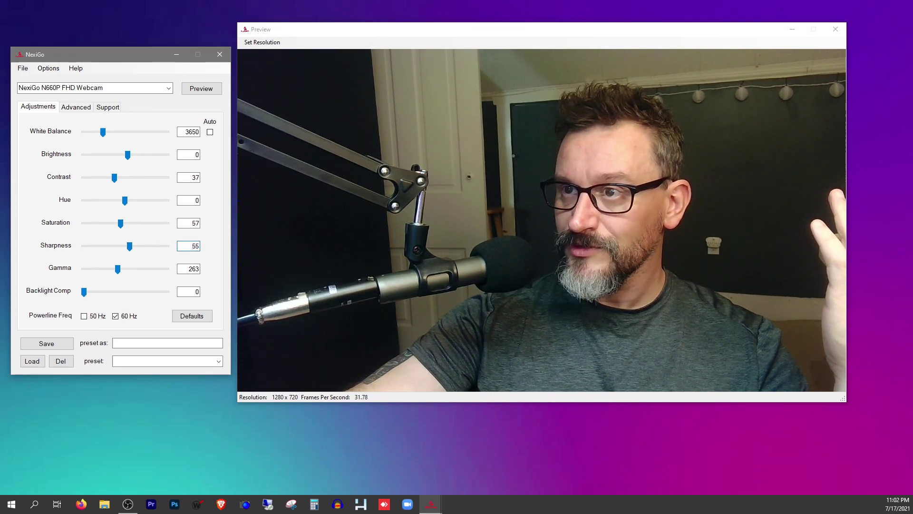
{"action": "key", "text": "BackSpace"}
{"action": "type", "text": "0"}
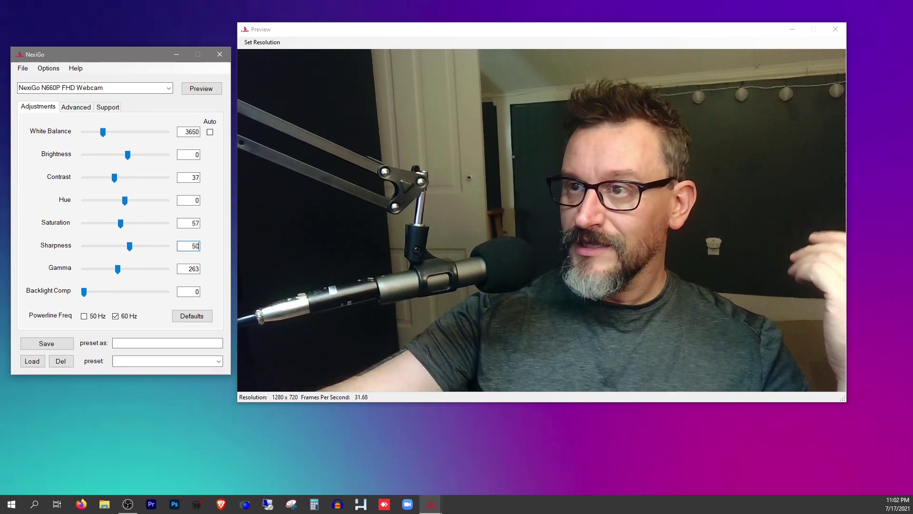
{"action": "key", "text": "Tab"}
{"action": "key", "text": "Tab"}
{"action": "key", "text": "Tab"}
{"action": "key", "text": "Tab"}
{"action": "type", "text": "2"}
{"action": "key", "text": "Tab"}
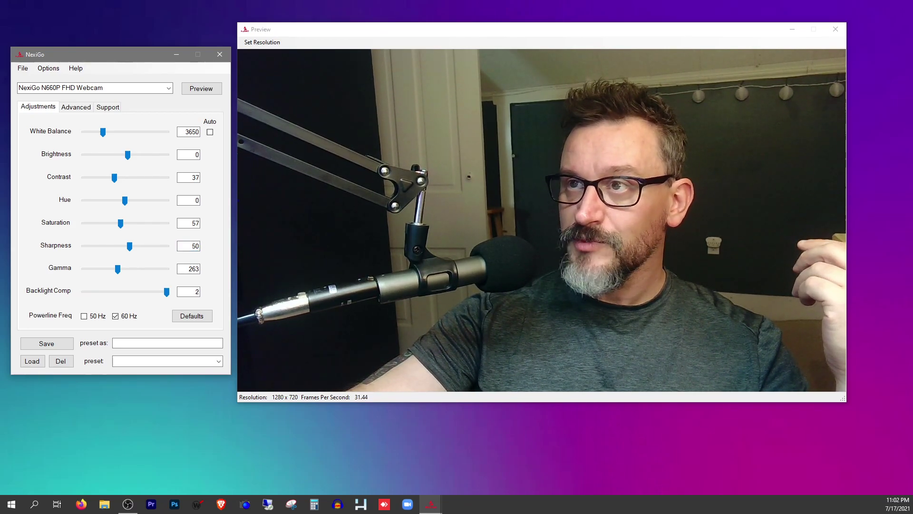
{"action": "key", "text": "Tab"}
{"action": "key", "text": "Tab"}
{"action": "key", "text": "Tab"}
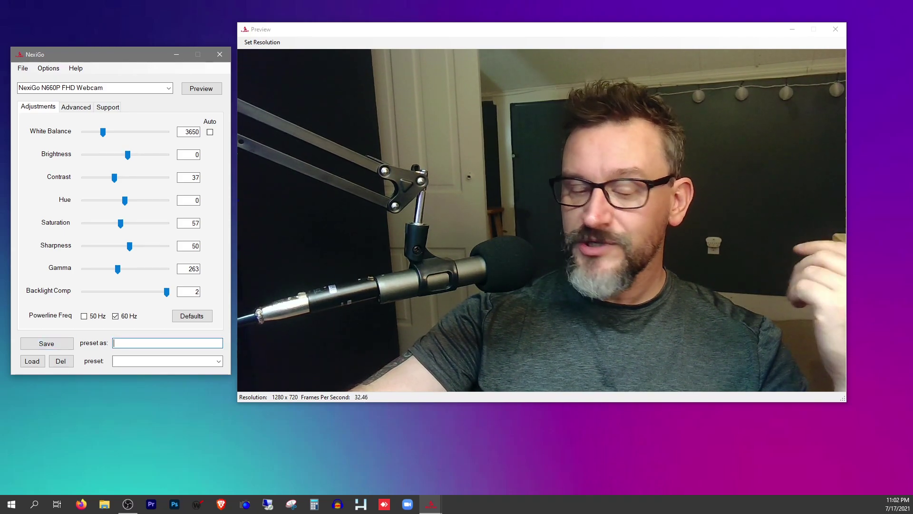
Save the current camera settings as preset 'N660p' and dismiss the confirmation
{"action": "type", "text": "N"}
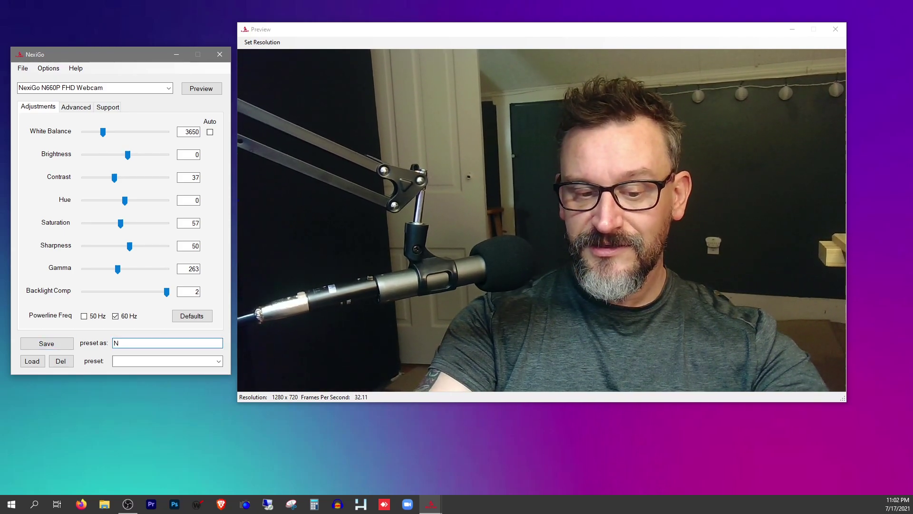
{"action": "type", "text": "660p"}
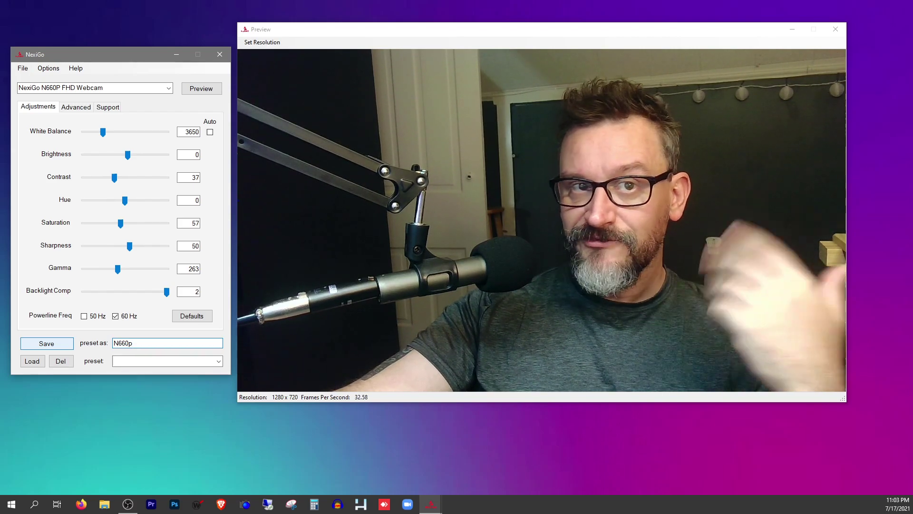
{"action": "left_click", "coordinate": [47, 343]}
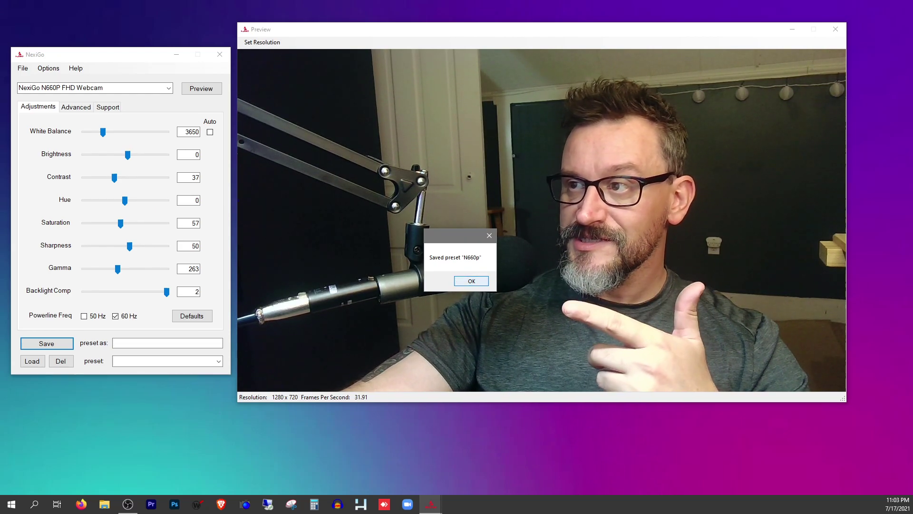
{"action": "key", "text": "Return"}
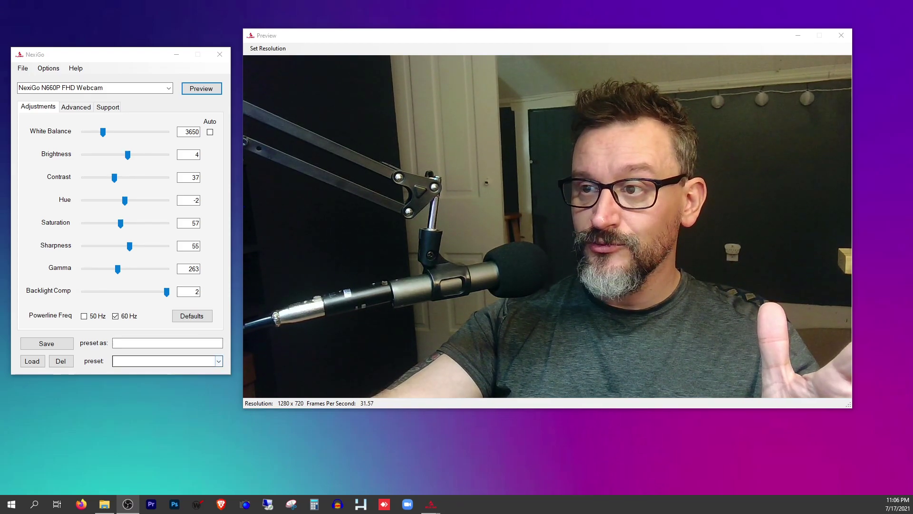
Confirm N660p appears among the saved NexiGo presets, then switch over to OBS Studio
{"action": "left_click", "coordinate": [219, 361]}
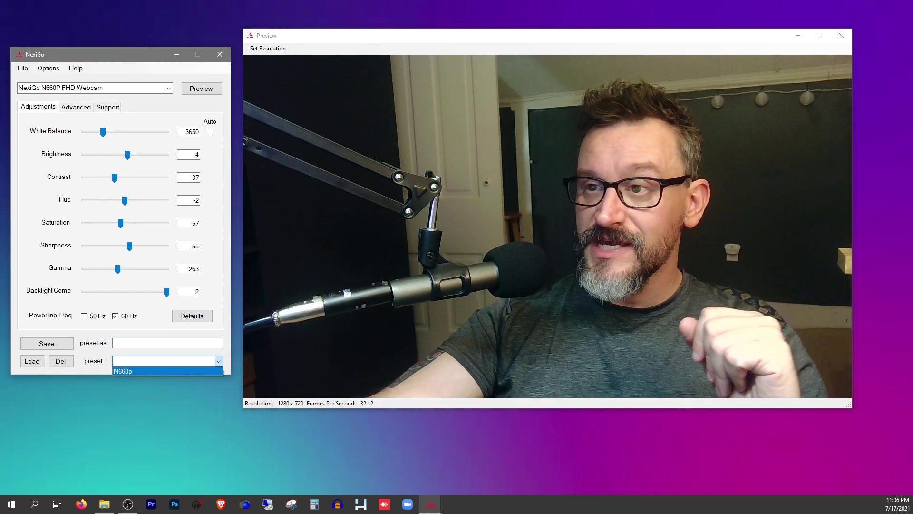
{"action": "key", "text": "alt+Tab"}
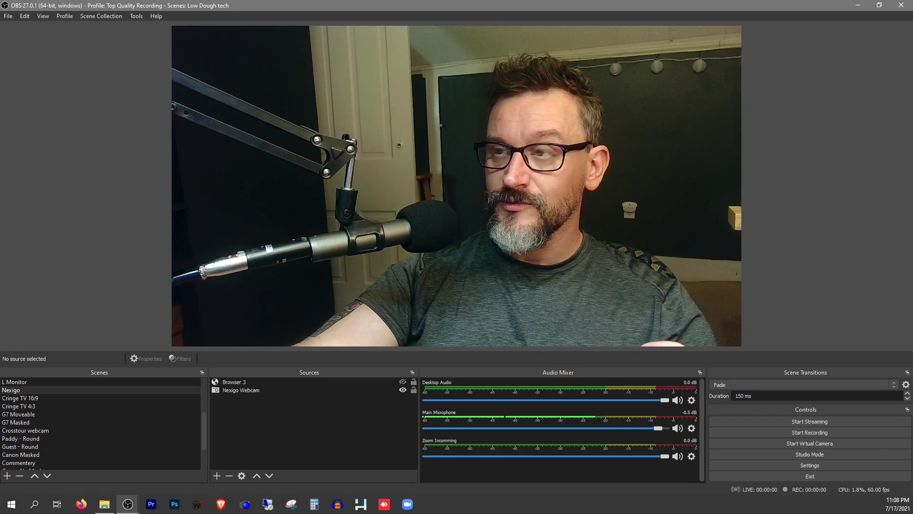
{"action": "left_click", "coordinate": [242, 390]}
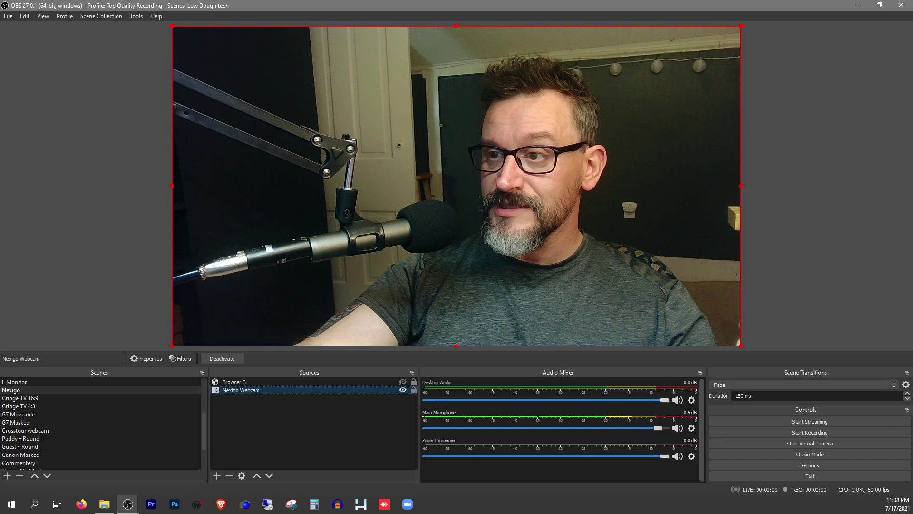
{"action": "double_click", "coordinate": [242, 390]}
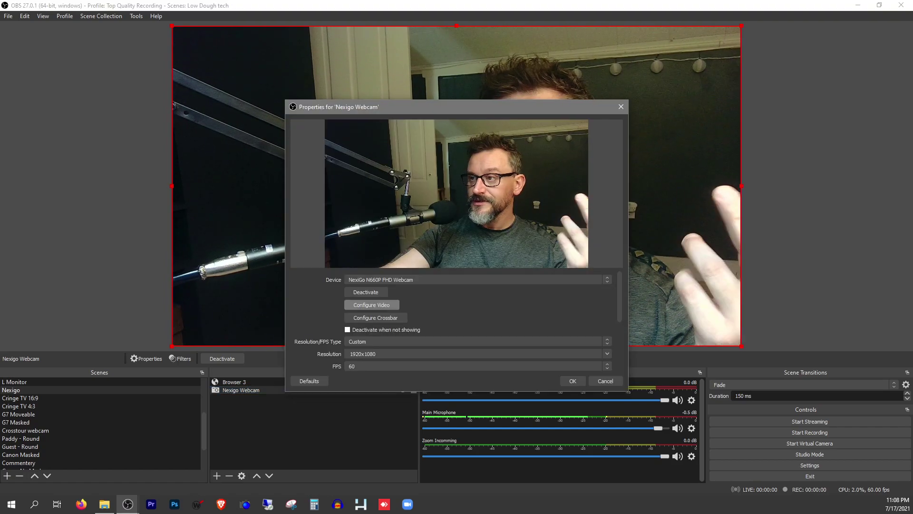
{"action": "left_click", "coordinate": [371, 304]}
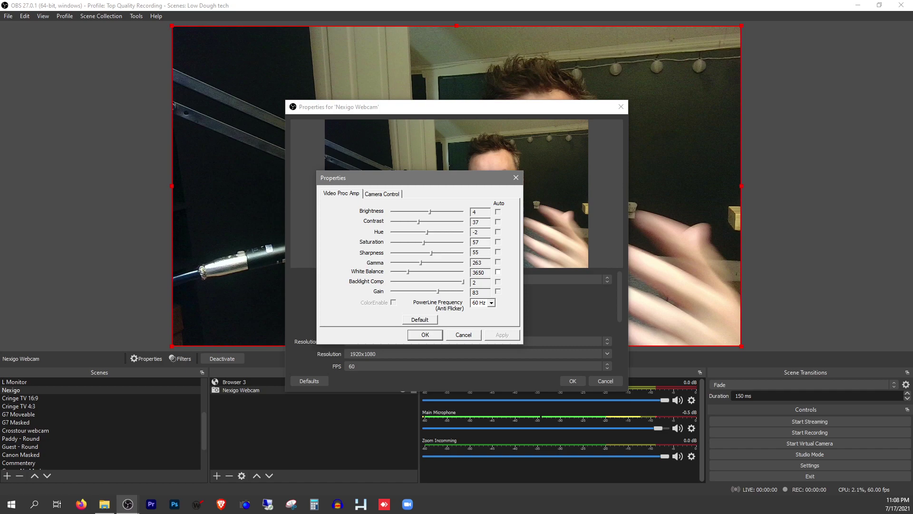
{"action": "key", "text": "Return"}
{"action": "key", "text": "Return"}
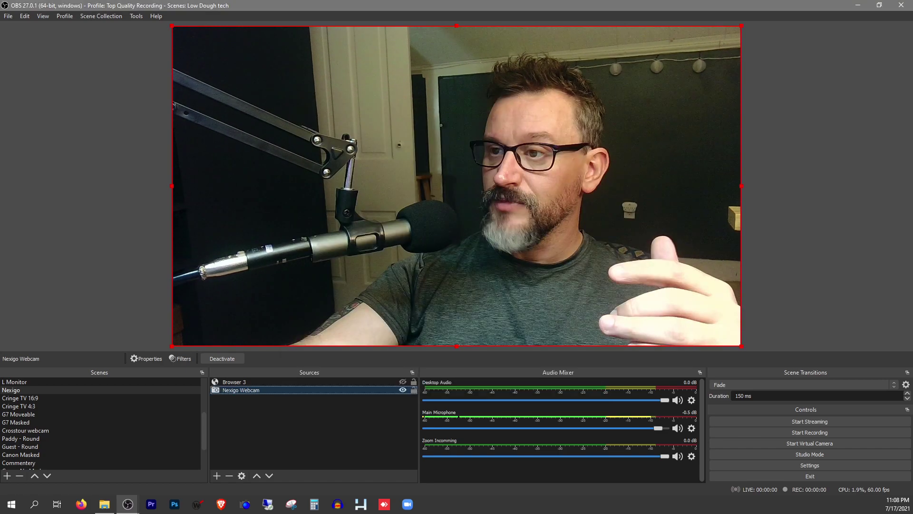
{"action": "right_click", "coordinate": [273, 390]}
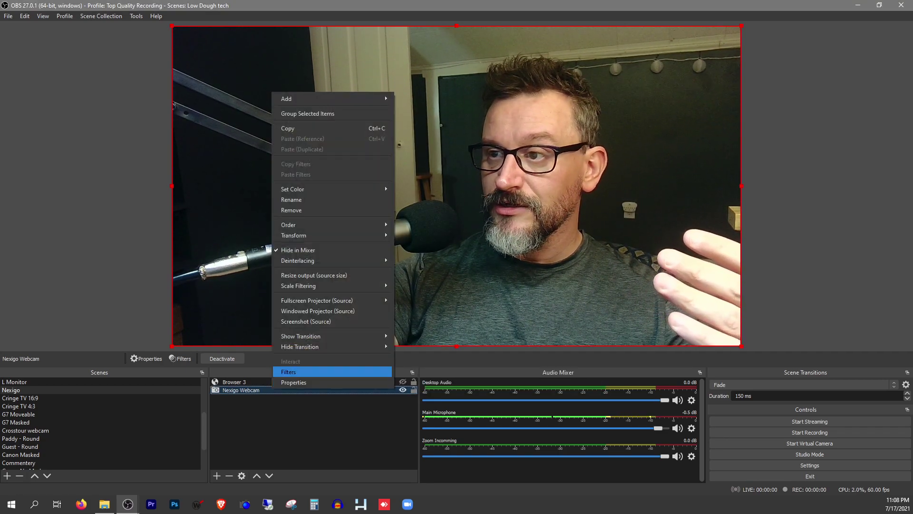
{"action": "left_click", "coordinate": [290, 372]}
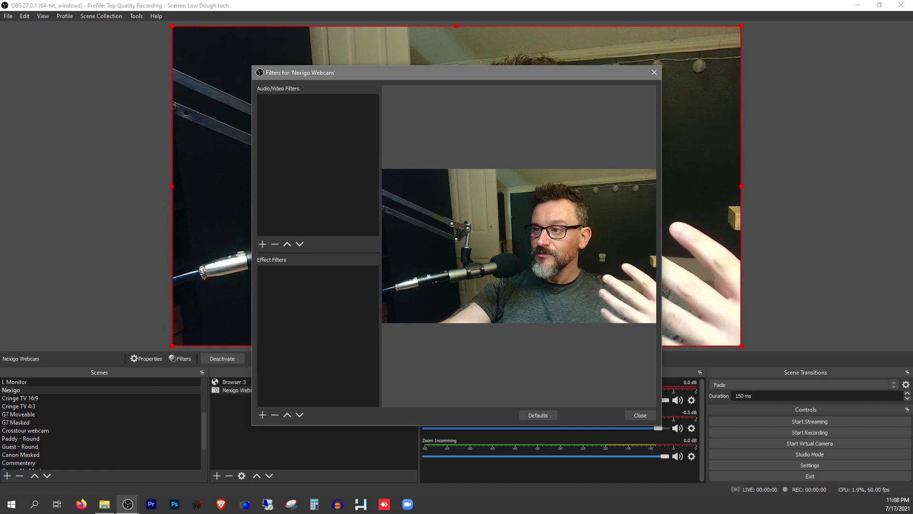
{"action": "left_click", "coordinate": [262, 415]}
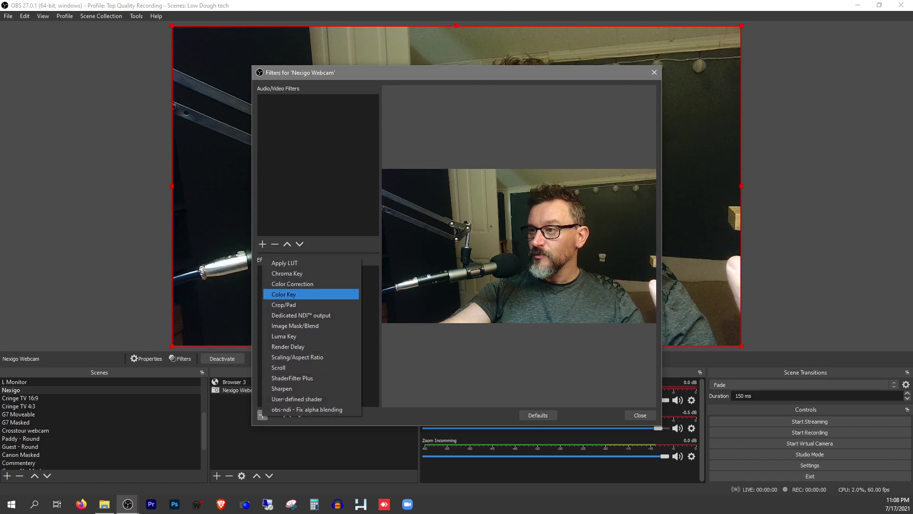
{"action": "left_click", "coordinate": [293, 284]}
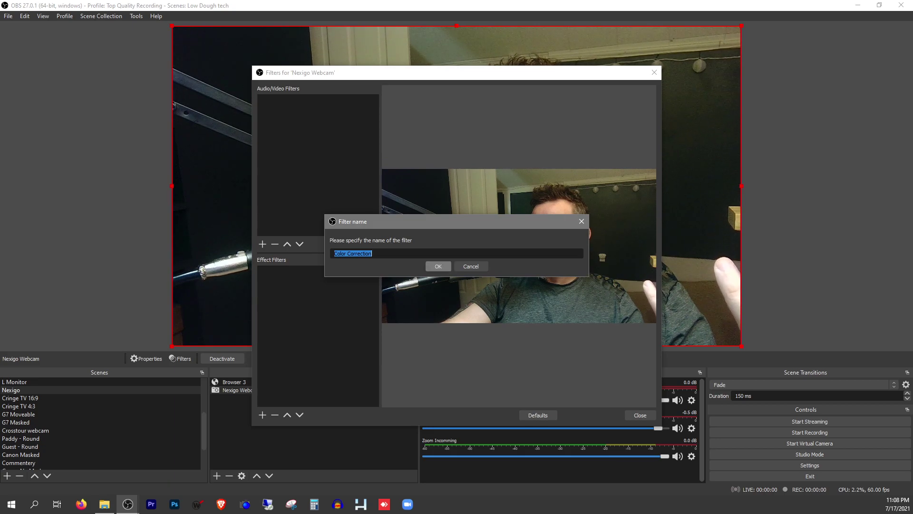
{"action": "left_click", "coordinate": [438, 267]}
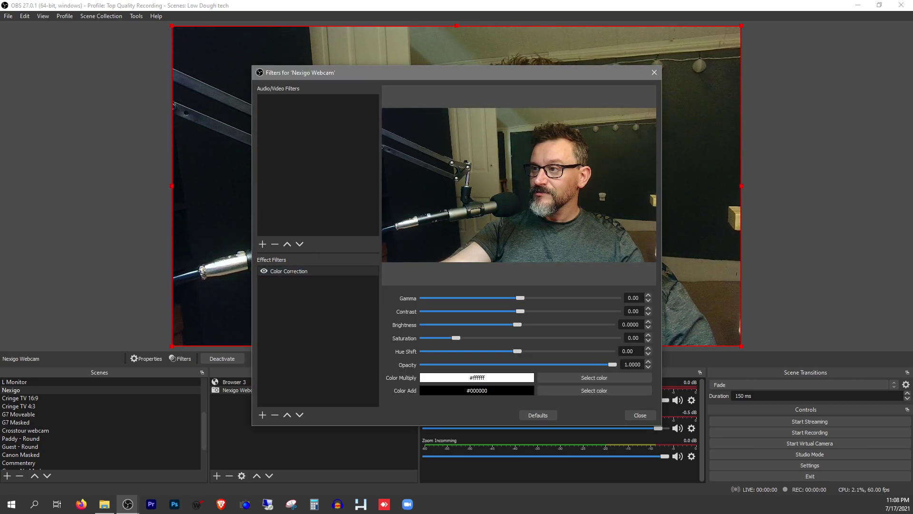
{"action": "key", "text": "Right"}
{"action": "key", "text": "Right"}
{"action": "key", "text": "Right"}
{"action": "key", "text": "Right"}
{"action": "key", "text": "Right"}
{"action": "key", "text": "Right"}
{"action": "key", "text": "Right"}
{"action": "key", "text": "Right"}
{"action": "key", "text": "Right"}
{"action": "key", "text": "Right"}
{"action": "key", "text": "Right"}
{"action": "key", "text": "Right"}
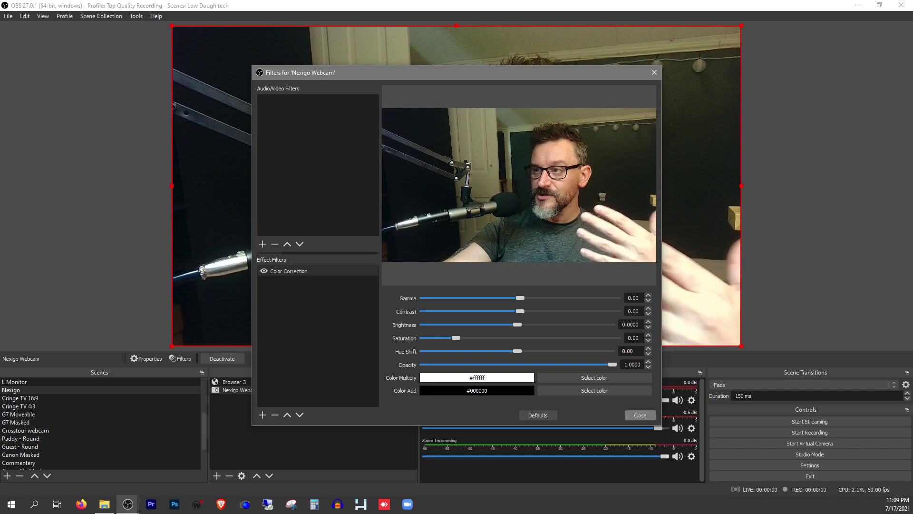
{"action": "left_click", "coordinate": [289, 271]}
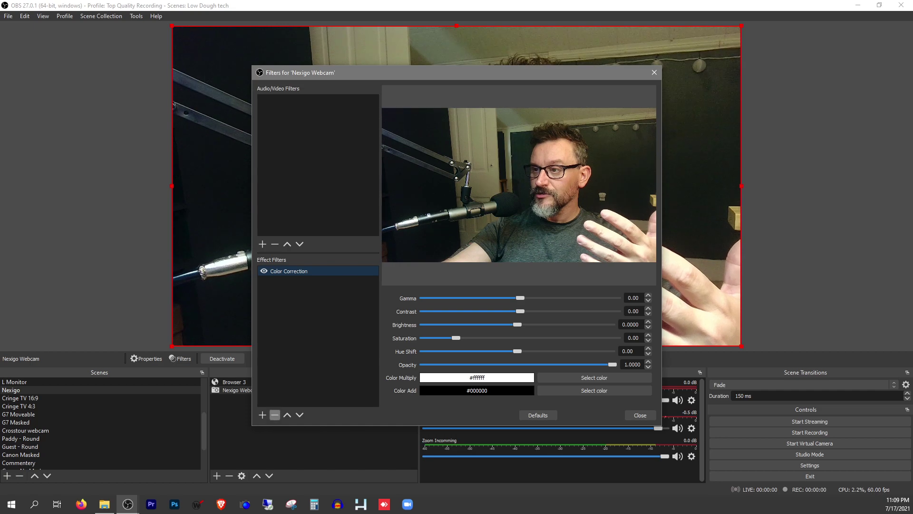
Delete the webcam's Color Correction filter and add an Apply LUT filter in its place
{"action": "left_click", "coordinate": [275, 415]}
{"action": "key", "text": "Return"}
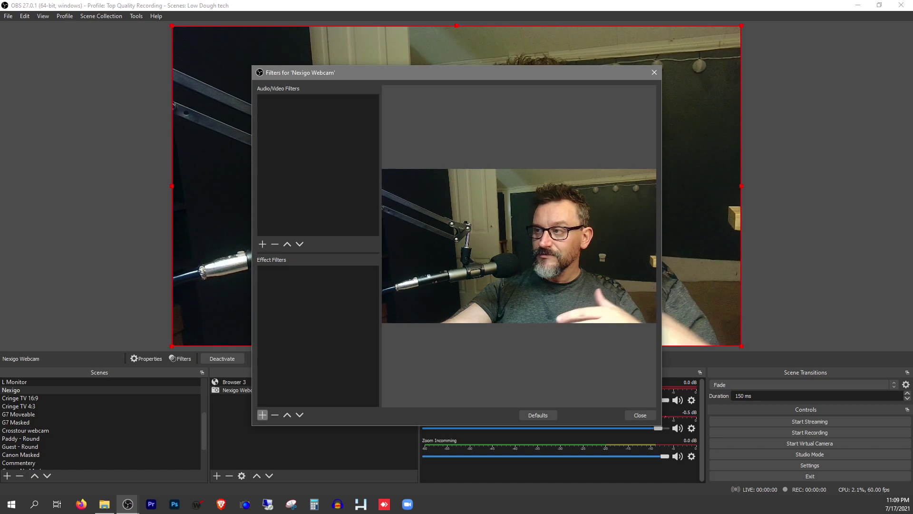
{"action": "left_click", "coordinate": [262, 415]}
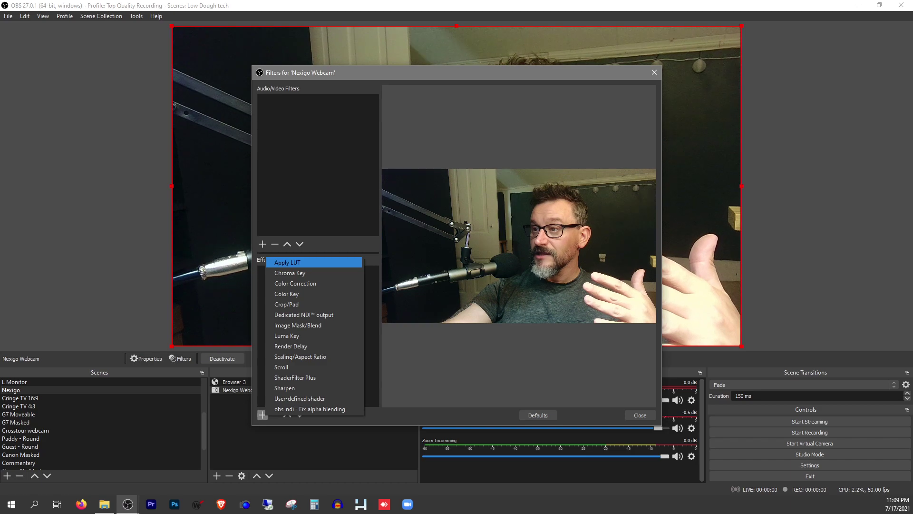
{"action": "key", "text": "Return"}
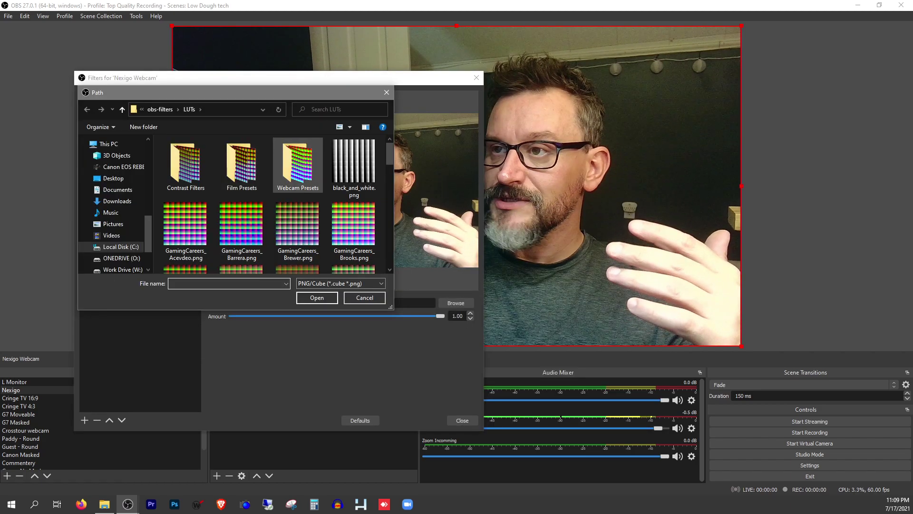
Load webcam_preset_3.png from the Webcam Presets folder as the LUT
{"action": "scroll", "coordinate": [269, 204], "scroll_direction": "down", "scroll_amount": 5}
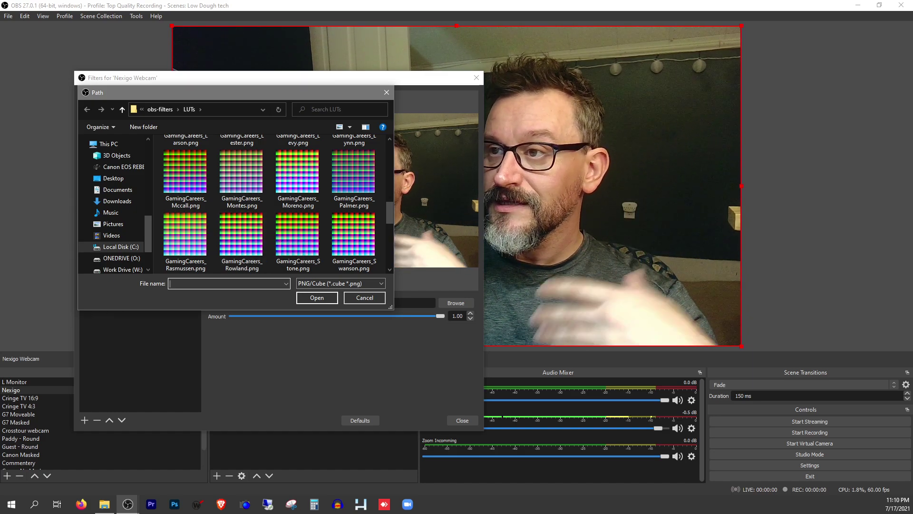
{"action": "scroll", "coordinate": [274, 205], "scroll_direction": "down", "scroll_amount": 10}
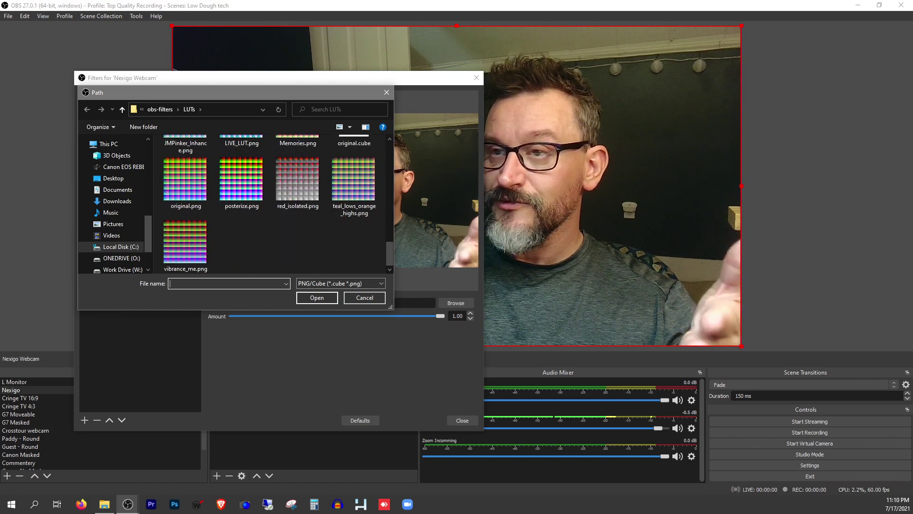
{"action": "scroll", "coordinate": [273, 205], "scroll_direction": "up", "scroll_amount": 1}
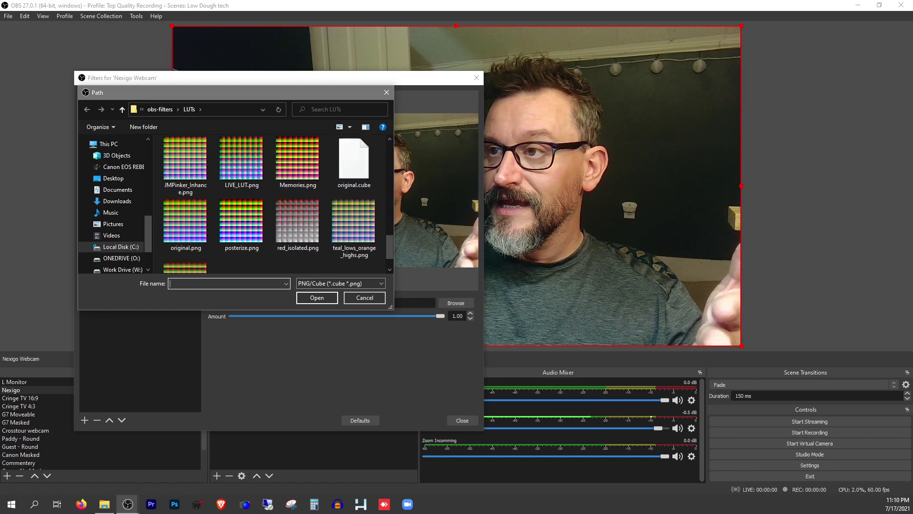
{"action": "scroll", "coordinate": [275, 205], "scroll_direction": "up", "scroll_amount": 10}
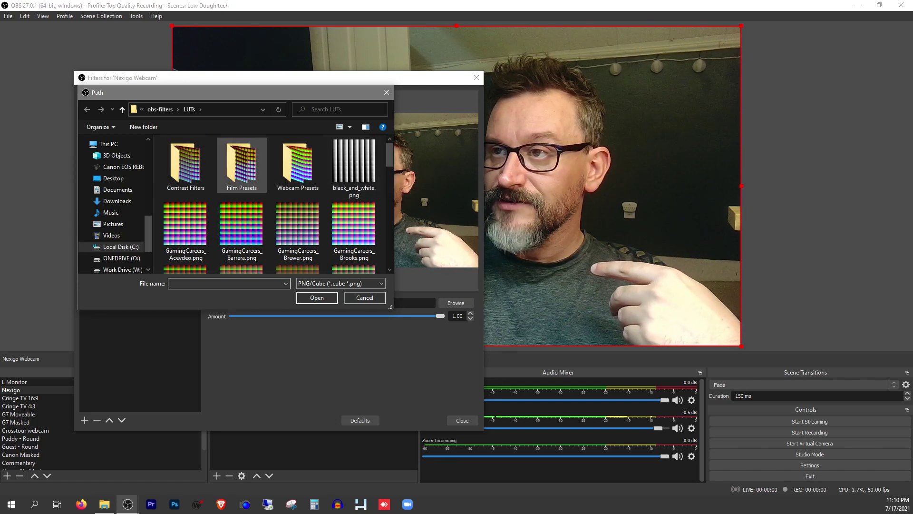
{"action": "double_click", "coordinate": [298, 164]}
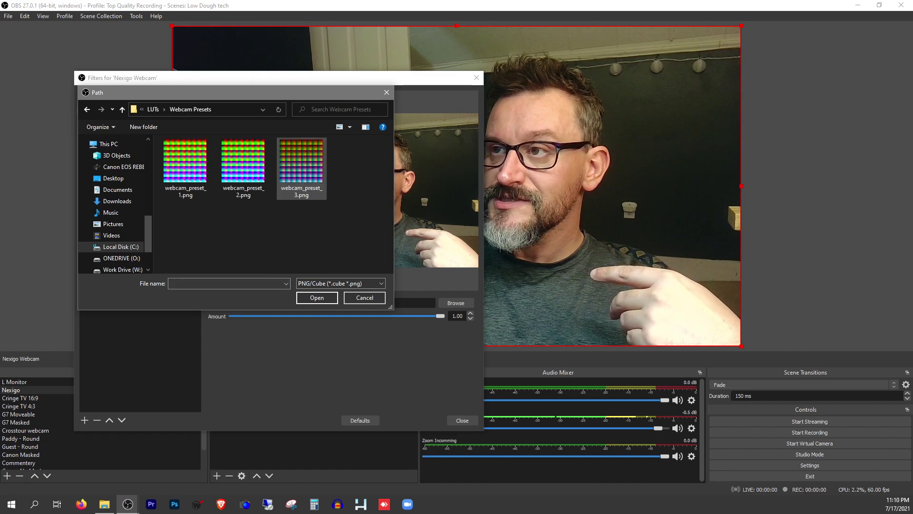
{"action": "left_click", "coordinate": [301, 166]}
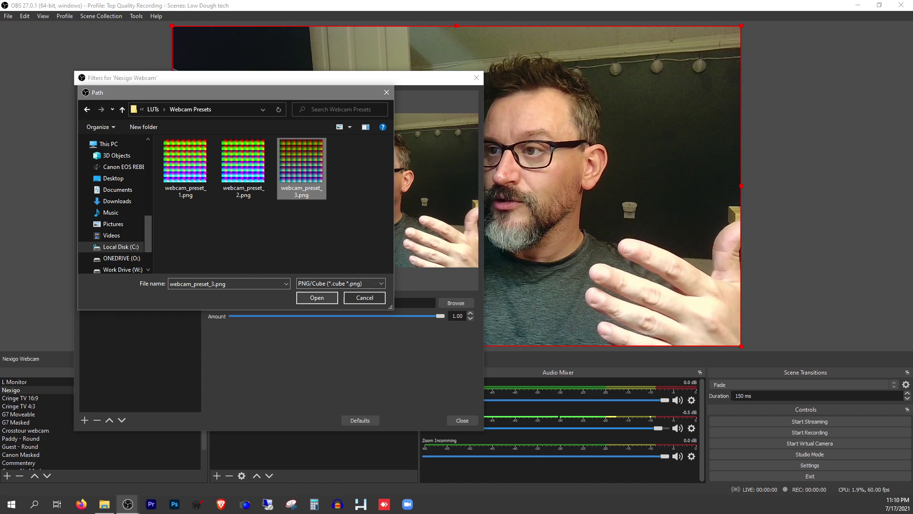
{"action": "left_click", "coordinate": [316, 297]}
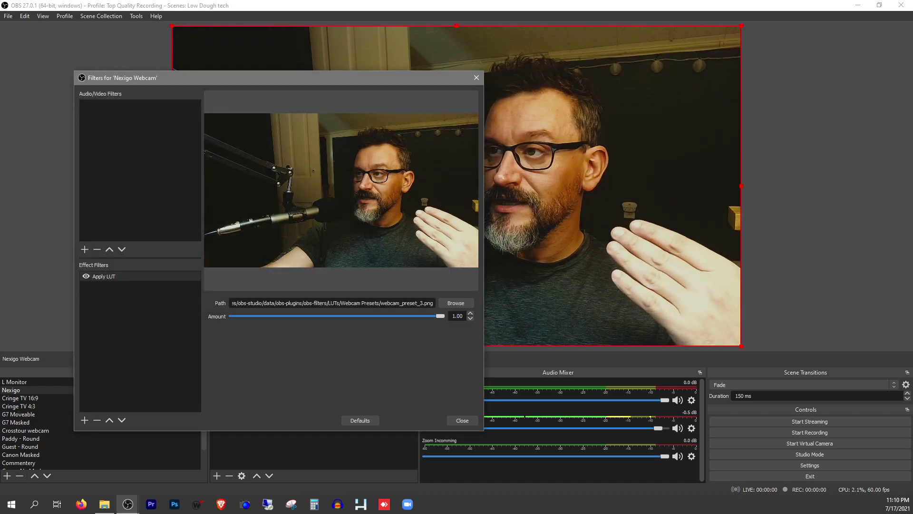
Try webcam_preset_2.png and then webcam_preset_1.png as the webcam's LUT
{"action": "left_click", "coordinate": [456, 303]}
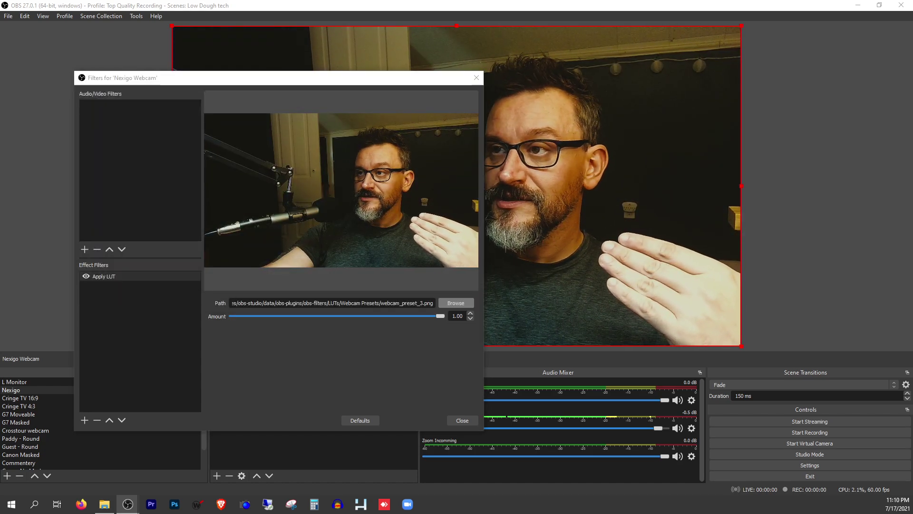
{"action": "double_click", "coordinate": [298, 164]}
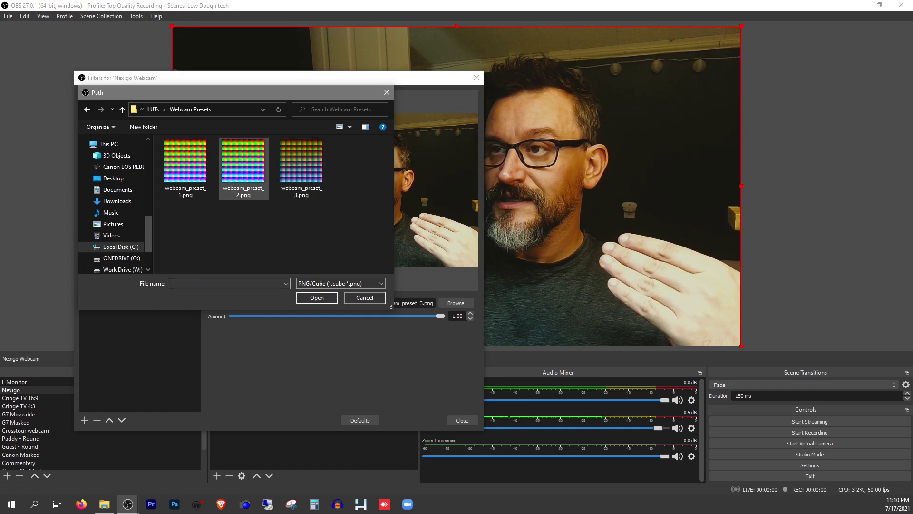
{"action": "left_click", "coordinate": [243, 162]}
{"action": "left_click", "coordinate": [316, 297]}
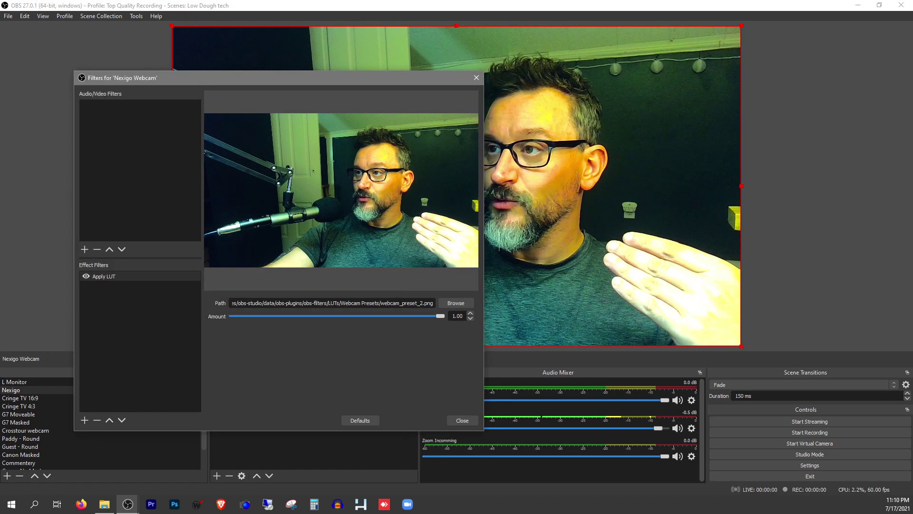
{"action": "left_click", "coordinate": [456, 303]}
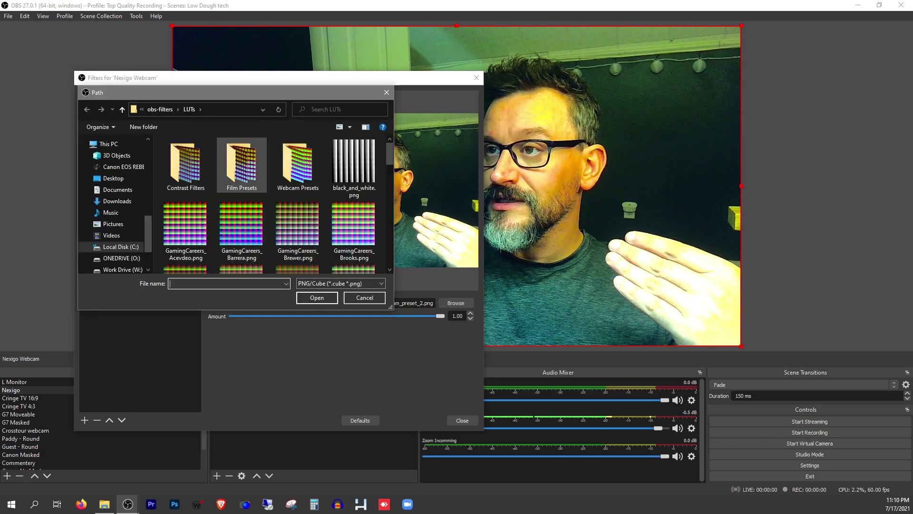
{"action": "double_click", "coordinate": [297, 164]}
{"action": "left_click", "coordinate": [186, 164]}
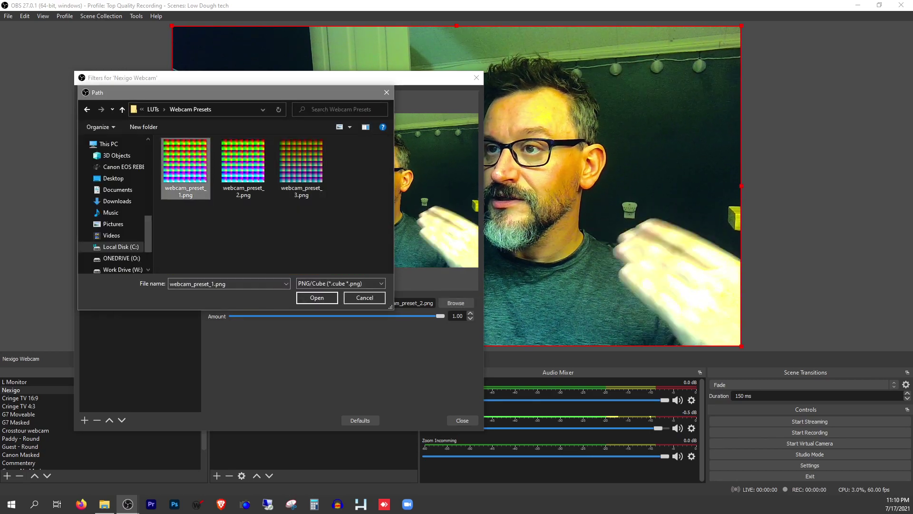
{"action": "left_click", "coordinate": [317, 298]}
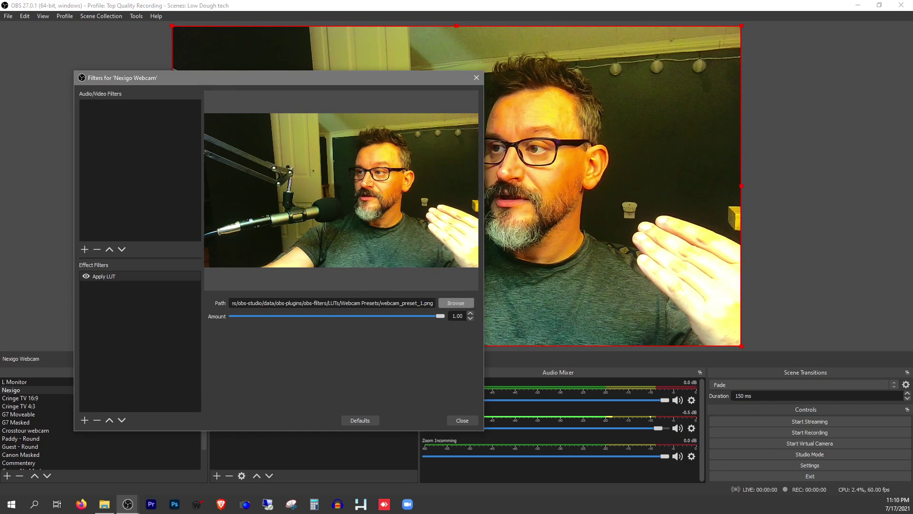
Load Contrast Filters/very_low_contrast.png as the webcam's LUT
{"action": "left_click", "coordinate": [456, 303]}
{"action": "double_click", "coordinate": [187, 162]}
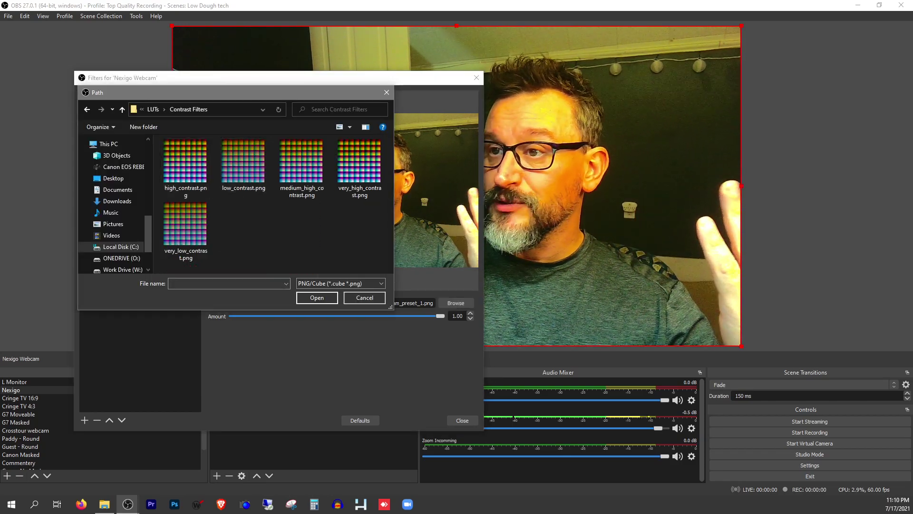
{"action": "left_click", "coordinate": [185, 224]}
{"action": "key", "text": "Return"}
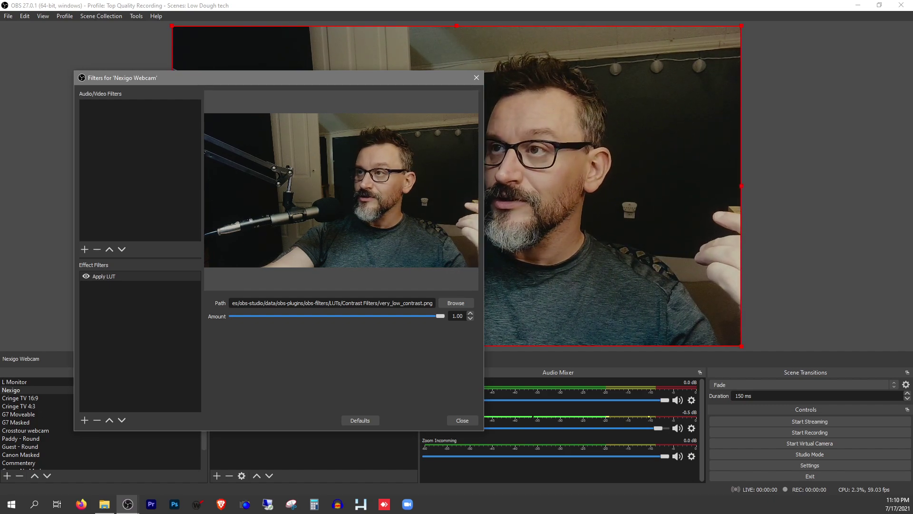
Move the Filters window aside and load Film Presets' agfa_agfacolor_optima_ii_200.png as the LUT
{"action": "left_click_drag", "start_coordinate": [286, 77], "coordinate": [252, 57]}
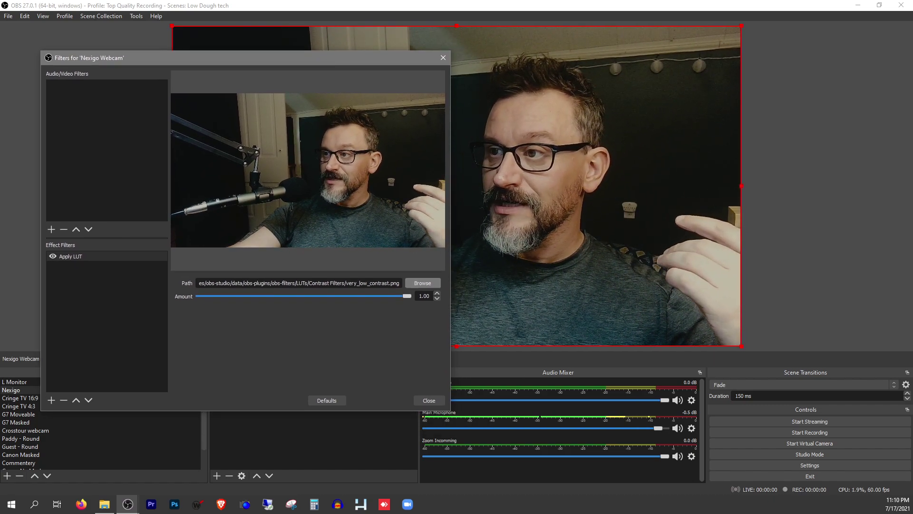
{"action": "double_click", "coordinate": [208, 145]}
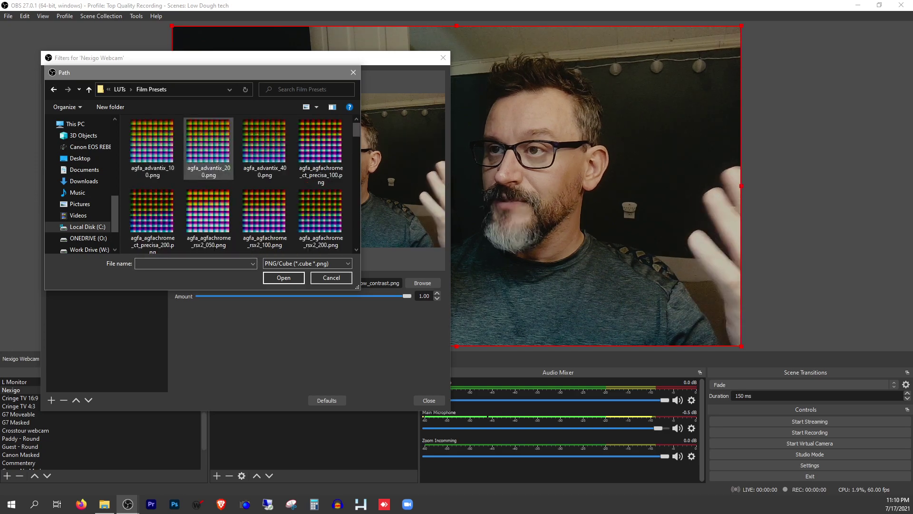
{"action": "scroll", "coordinate": [208, 157], "scroll_direction": "down", "scroll_amount": 1}
{"action": "left_click", "coordinate": [264, 157]}
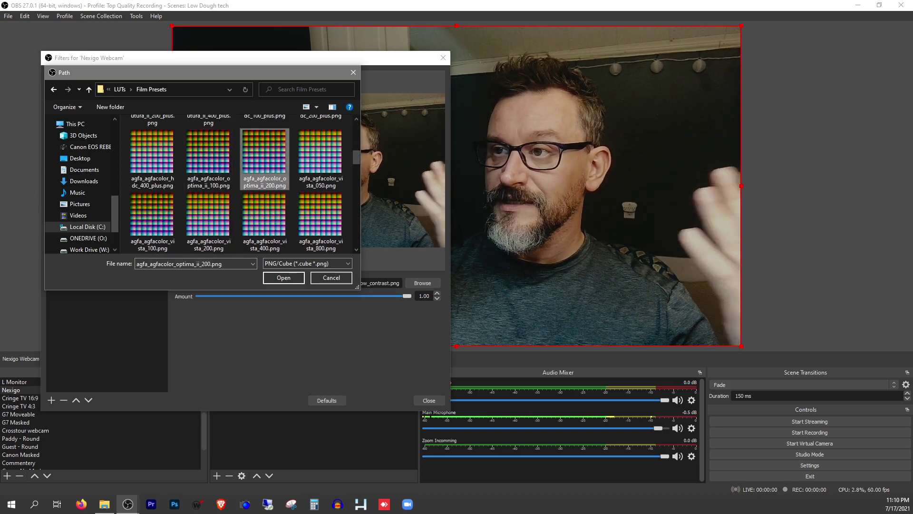
{"action": "left_click", "coordinate": [284, 278]}
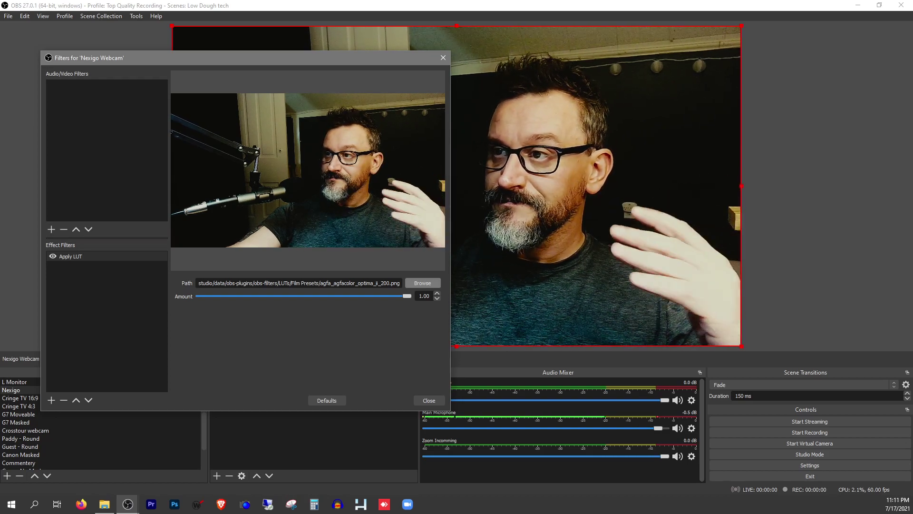
Switch the LUT to GamingCareers_Brewer.png, then reopen the LUT file chooser
{"action": "left_click", "coordinate": [423, 283]}
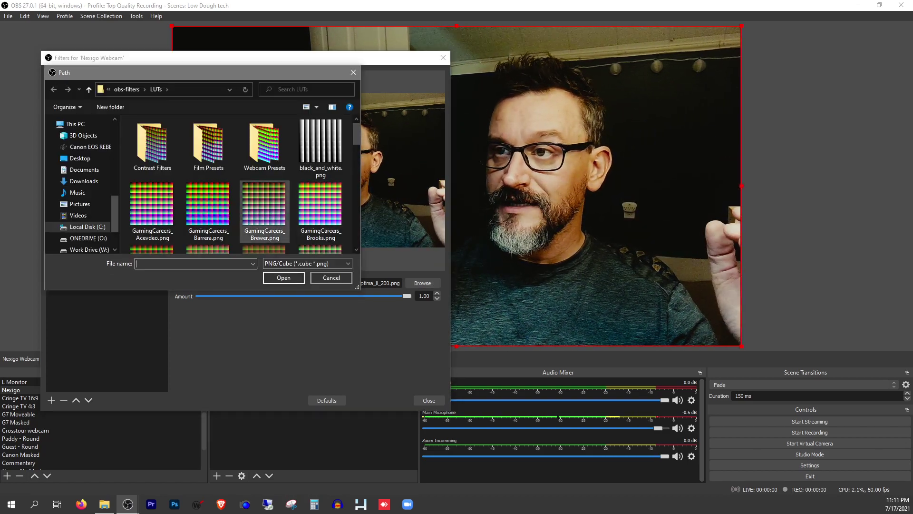
{"action": "left_click", "coordinate": [264, 202]}
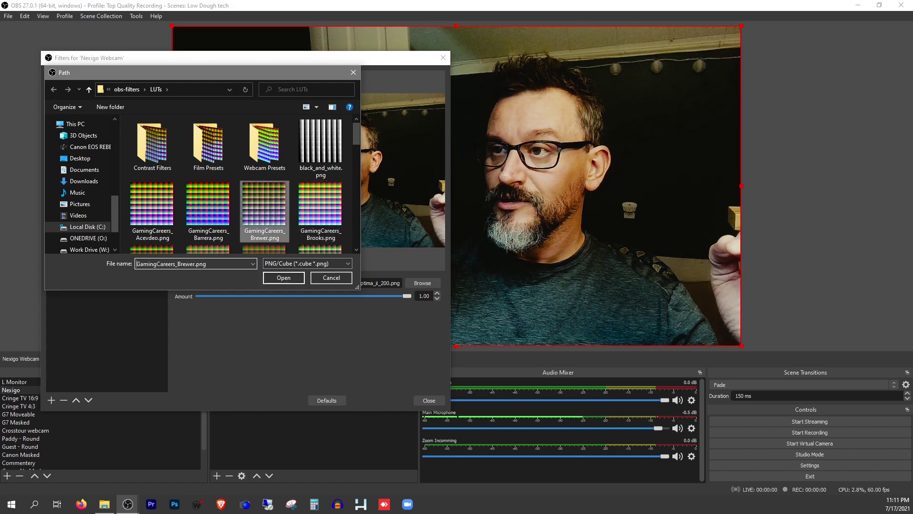
{"action": "key", "text": "Return"}
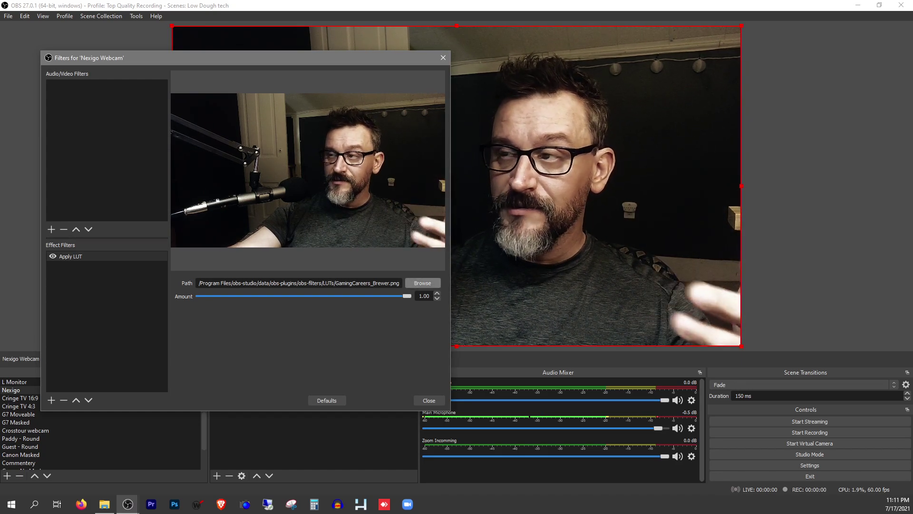
{"action": "left_click", "coordinate": [422, 282]}
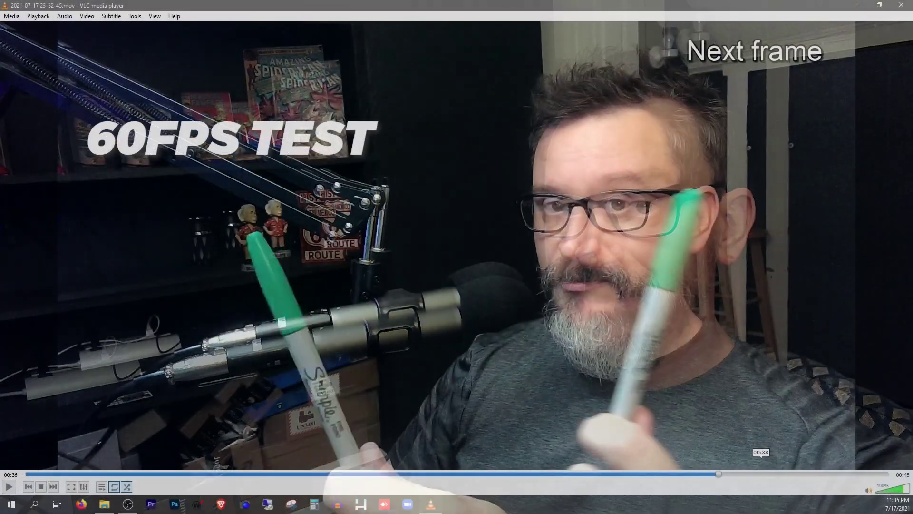
Advance the paused 60FPS TEST clip three single frames with E to check its motion
{"action": "key", "text": "e"}
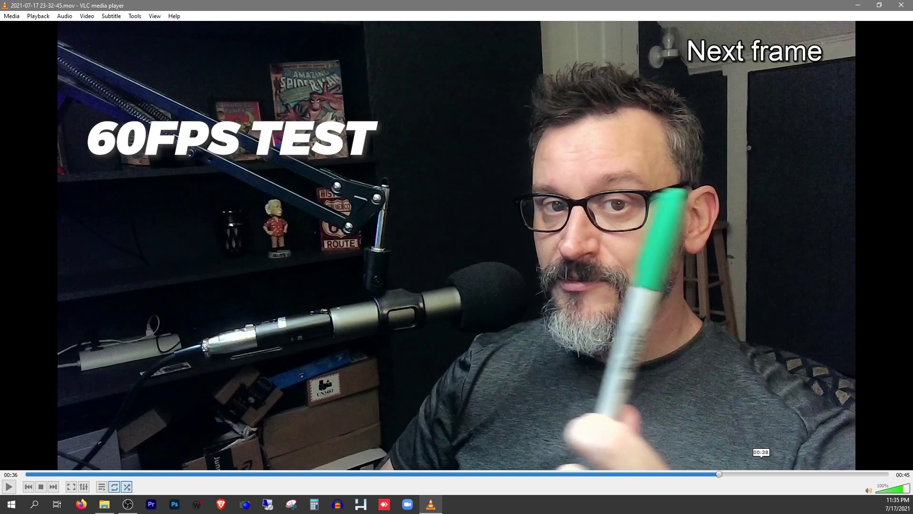
{"action": "key", "text": "e"}
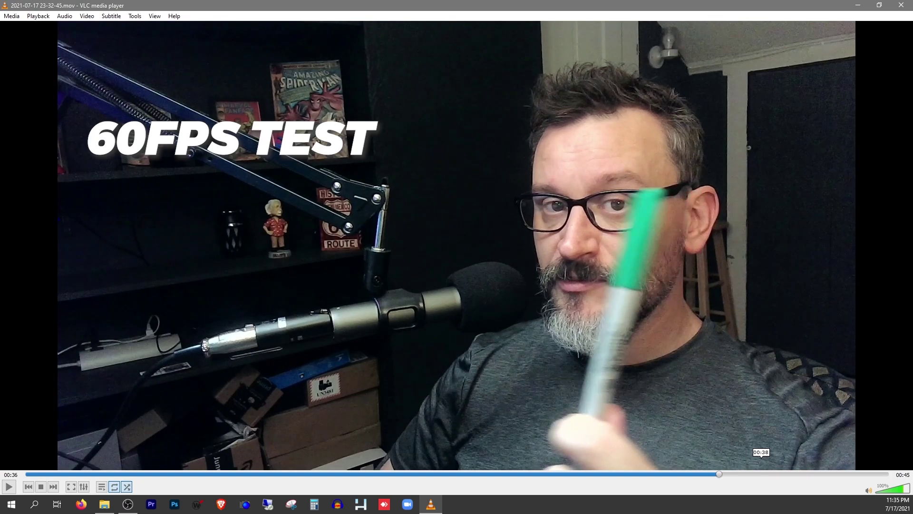
{"action": "key", "text": "e"}
{"action": "key", "text": "e"}
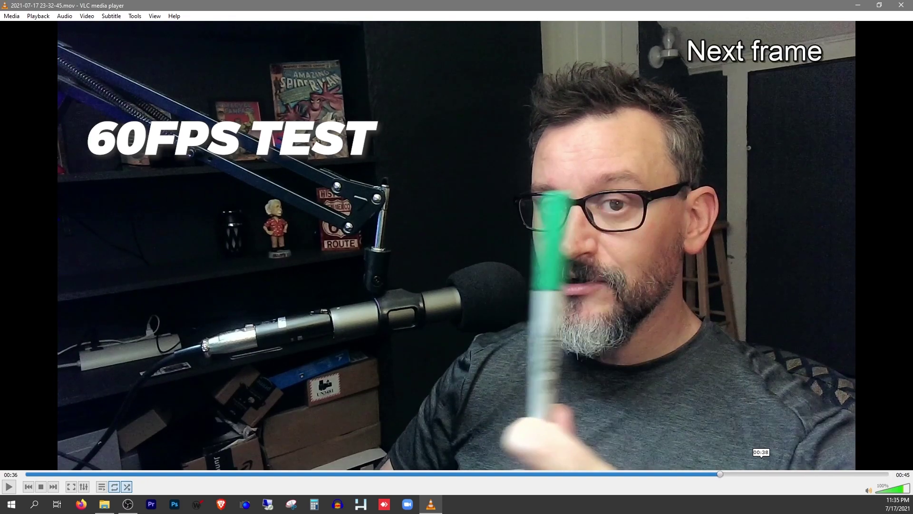